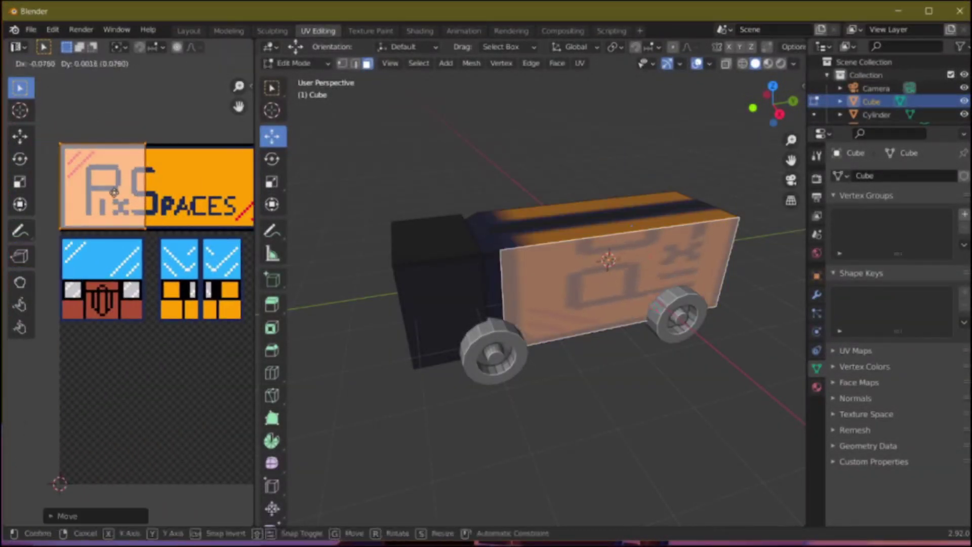
Step: Rotate the UVs of the truck's cargo side face to align it with the lettered panel of the texture
key(r)
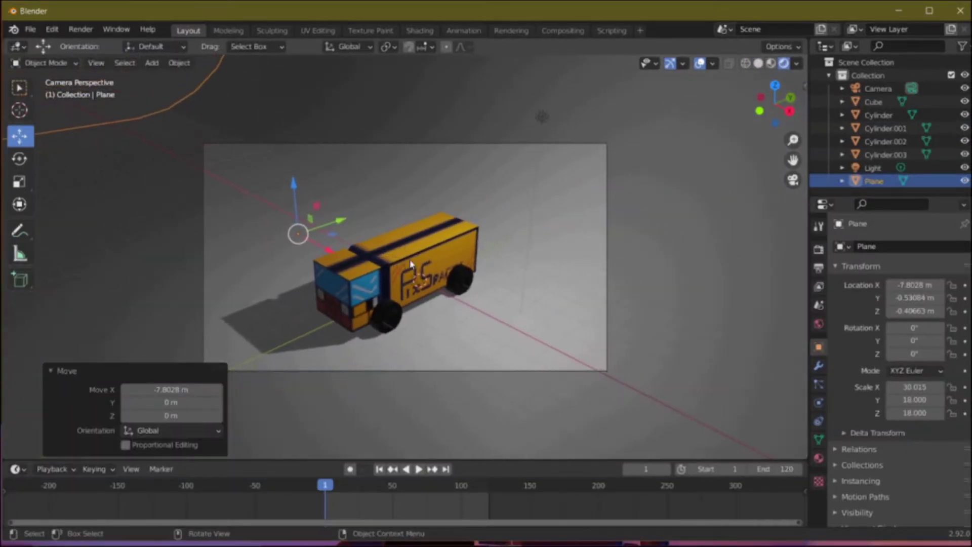
middle_drag(411, 265, 406, 239)
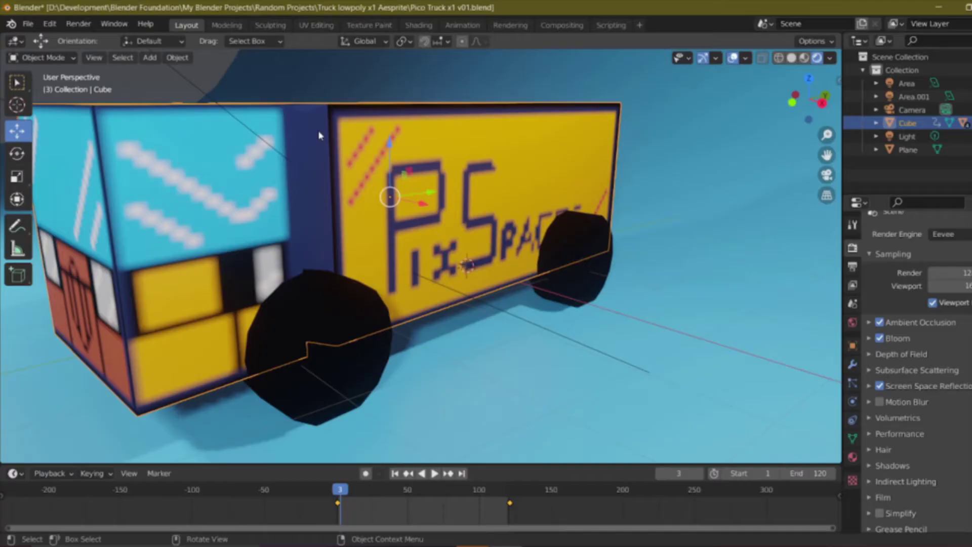
Step: Set the truck texture node's interpolation to Closest in the Shading workspace and return to the Layout workspace
middle_drag(320, 136, 372, 209)
click(419, 25)
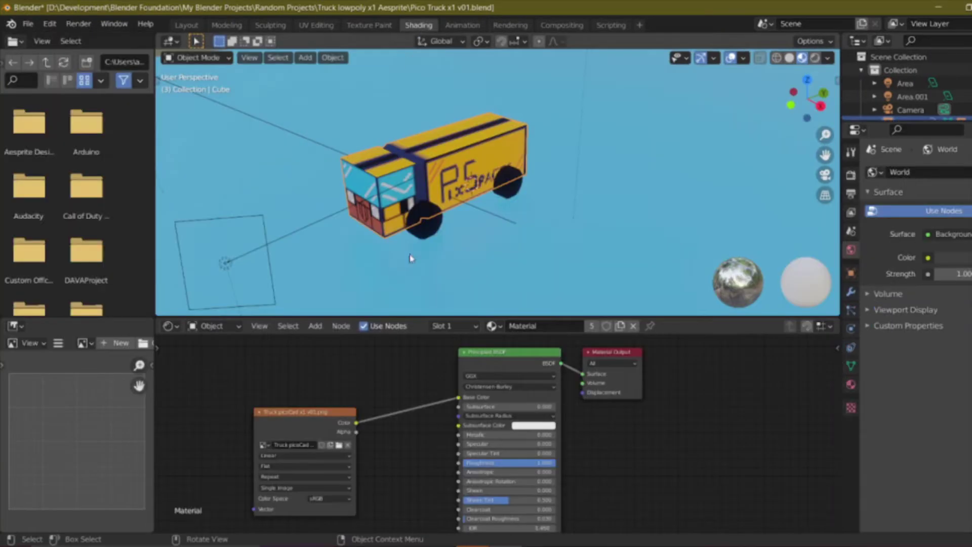
scroll(367, 423, up, 3)
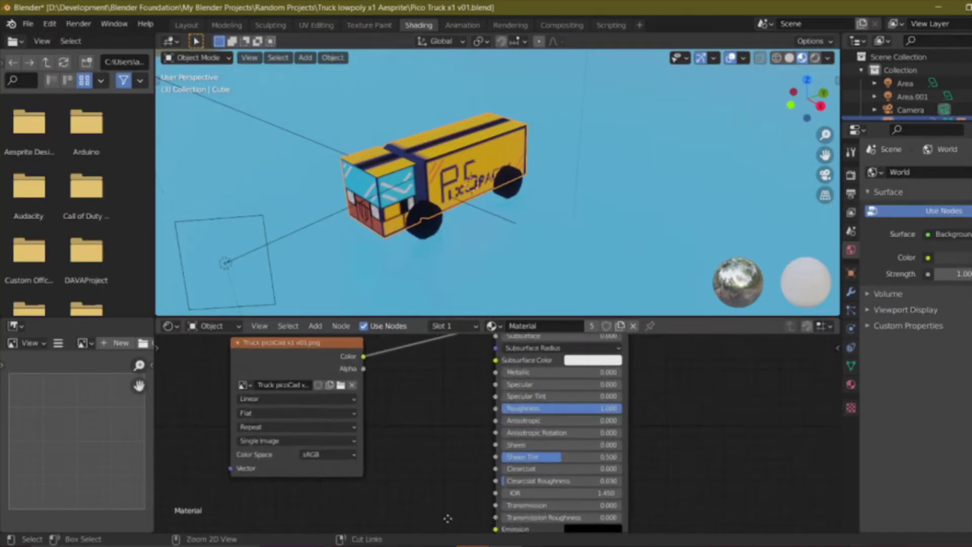
middle_drag(367, 424, 445, 427)
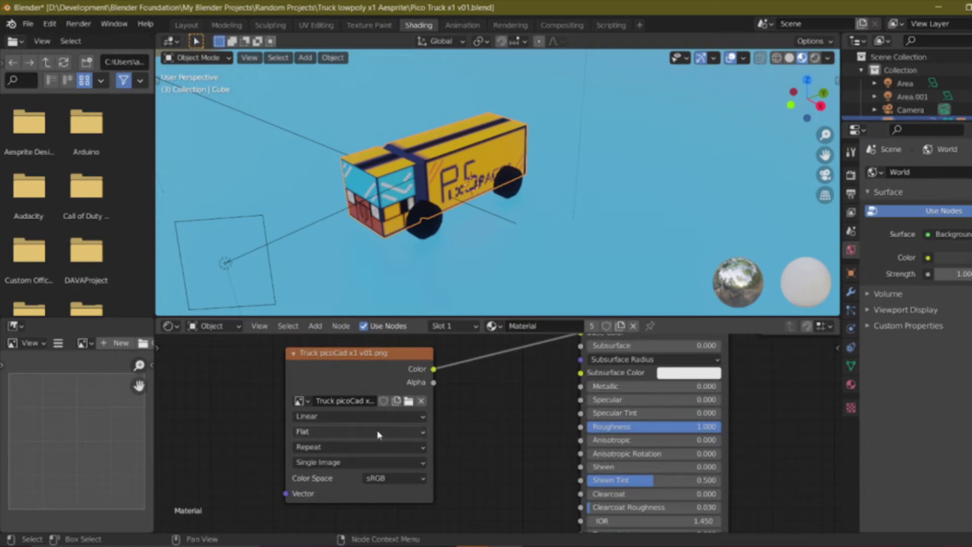
click(326, 417)
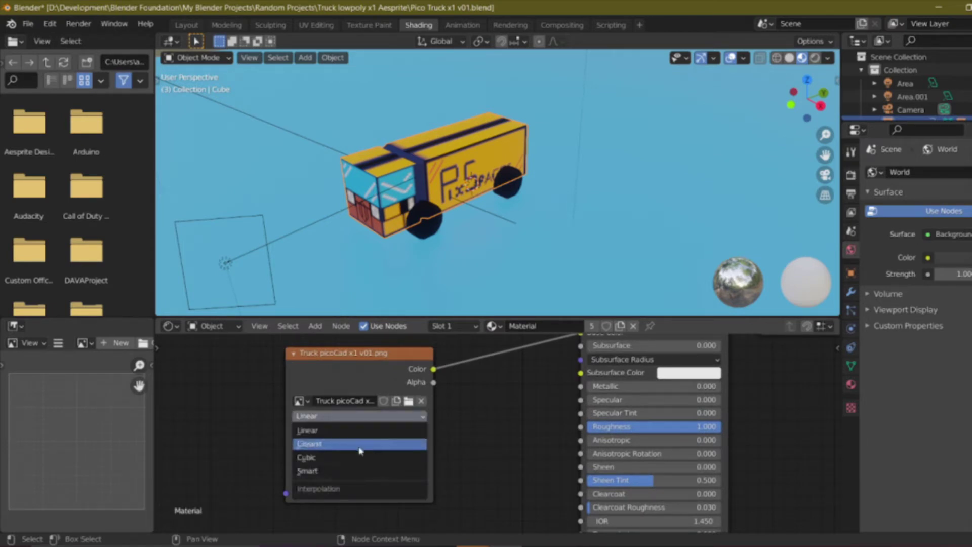
click(307, 447)
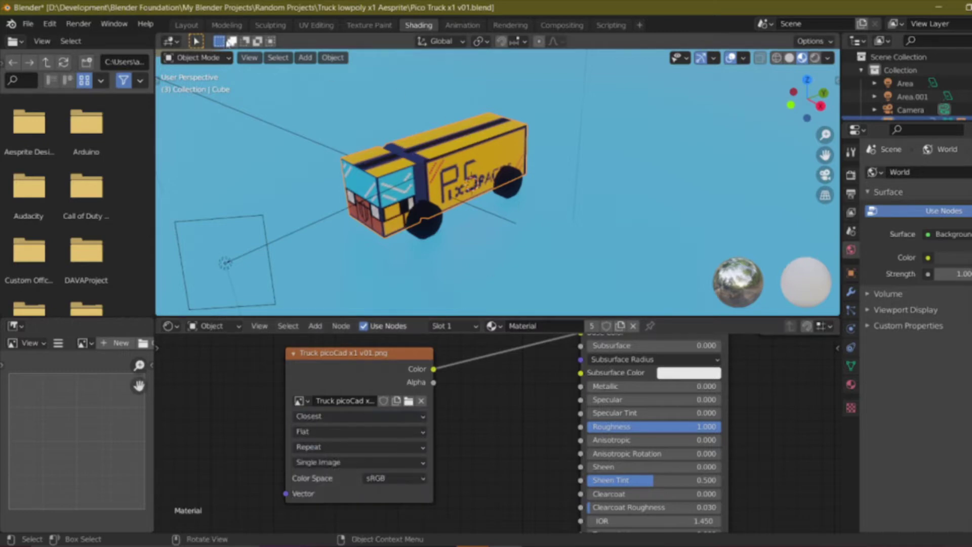
click(186, 25)
mouse_move(407, 197)
middle_down()
mouse_move(386, 240)
mouse_move(341, 192)
mouse_move(456, 196)
mouse_move(336, 202)
mouse_move(261, 272)
mouse_move(167, 274)
middle_up()
scroll(260, 272, down, 3)
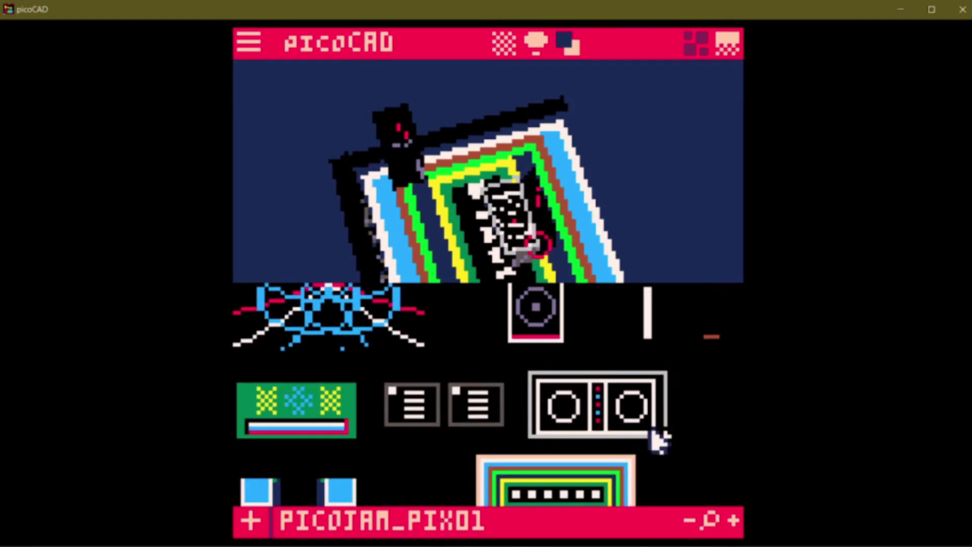
Step: In picoCAD, adjust a UV corner of the turntable face around the two-circle panel of the PICOJAM_PIX01 texture
middle_drag(557, 247, 489, 247)
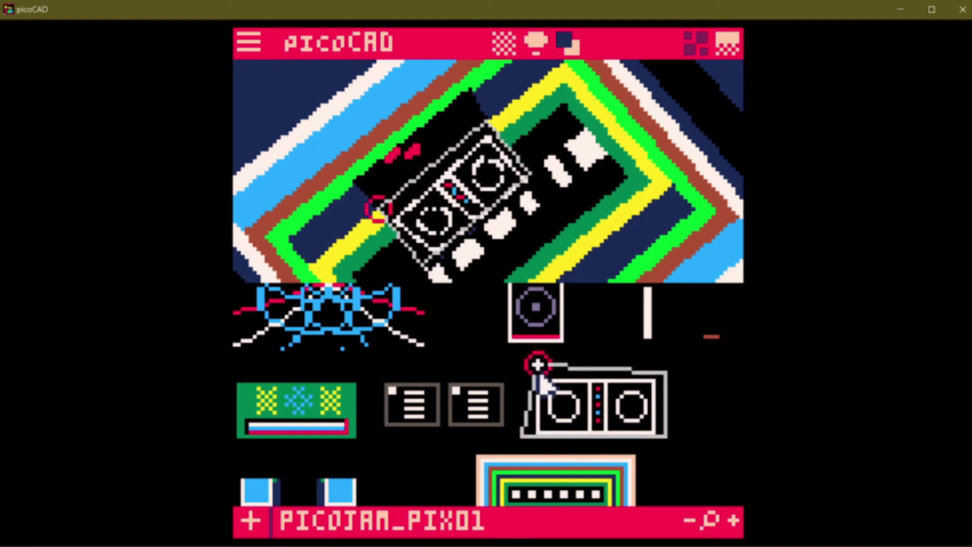
drag(538, 377, 528, 383)
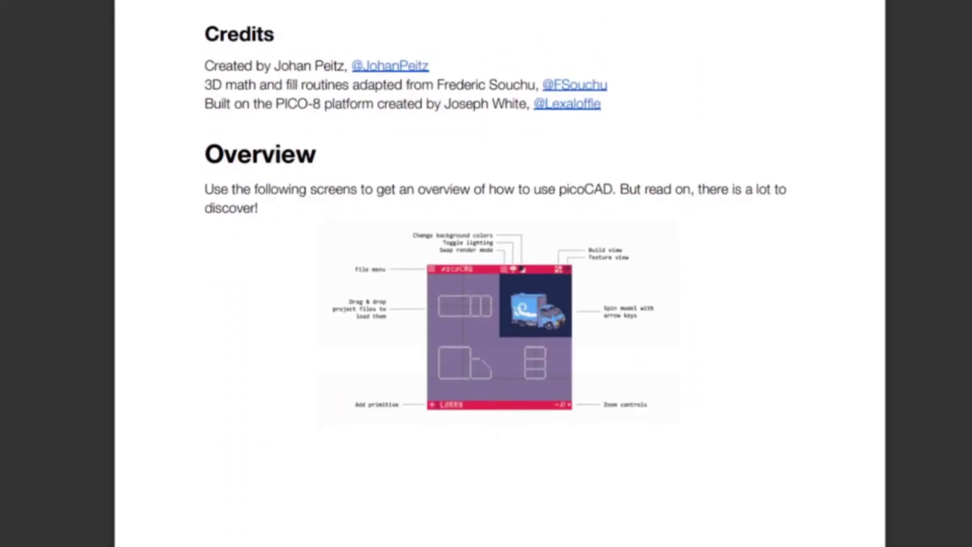
Step: Look through the picoCAD manual's overview and examine the textured PICOJAM_PIX01 model and its texture sheet in picoCAD
scroll(500, 273, down, 20)
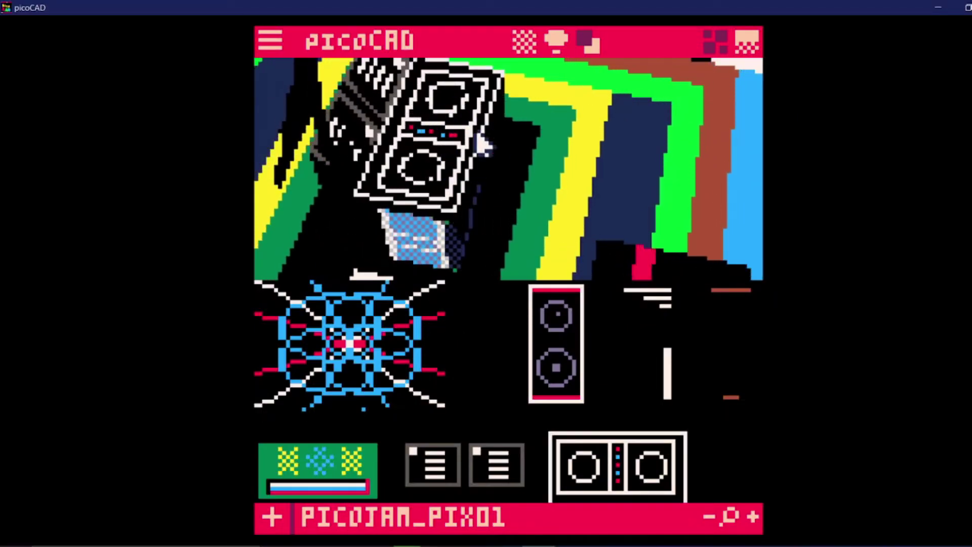
scroll(611, 430, down, 1)
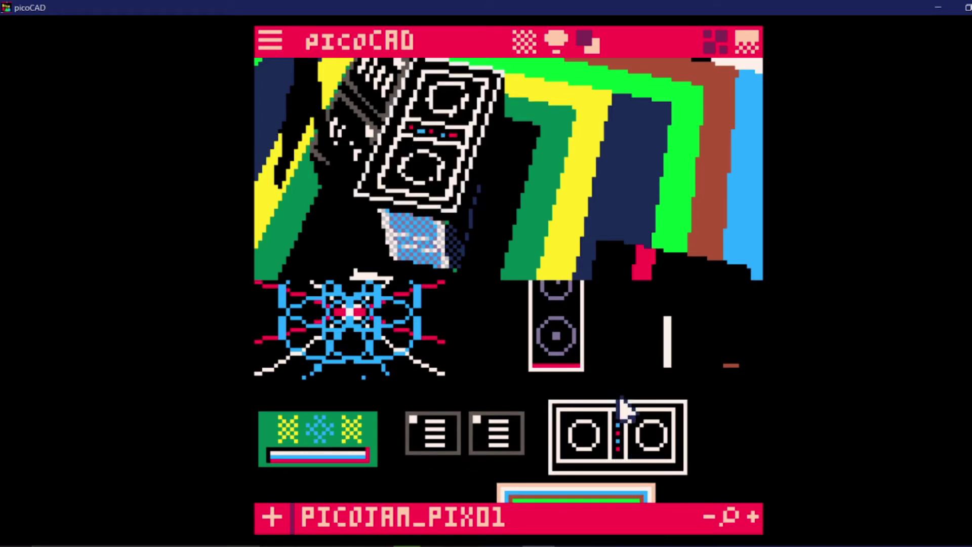
scroll(557, 202, down, 2)
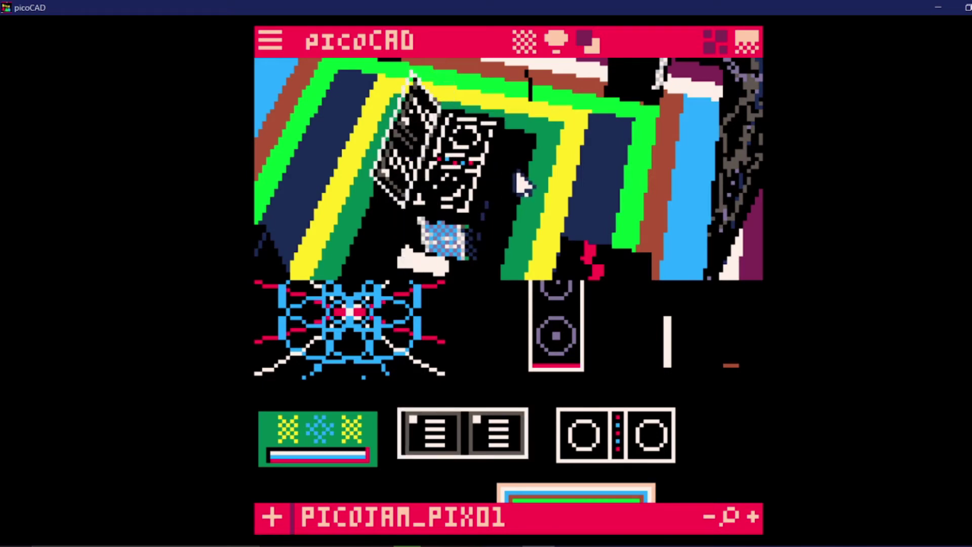
middle_drag(518, 173, 589, 127)
right_drag(593, 134, 543, 292)
right_drag(536, 175, 553, 208)
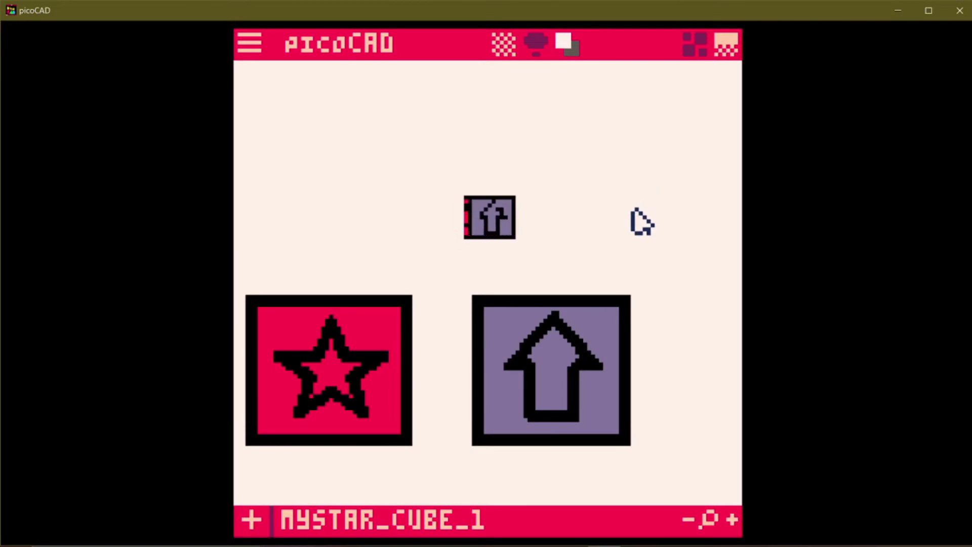
Step: Switch the MYSTAR_CUBE_1 project to the build view and spin its enlarged 3D preview to examine the cube and ground plane
click(694, 45)
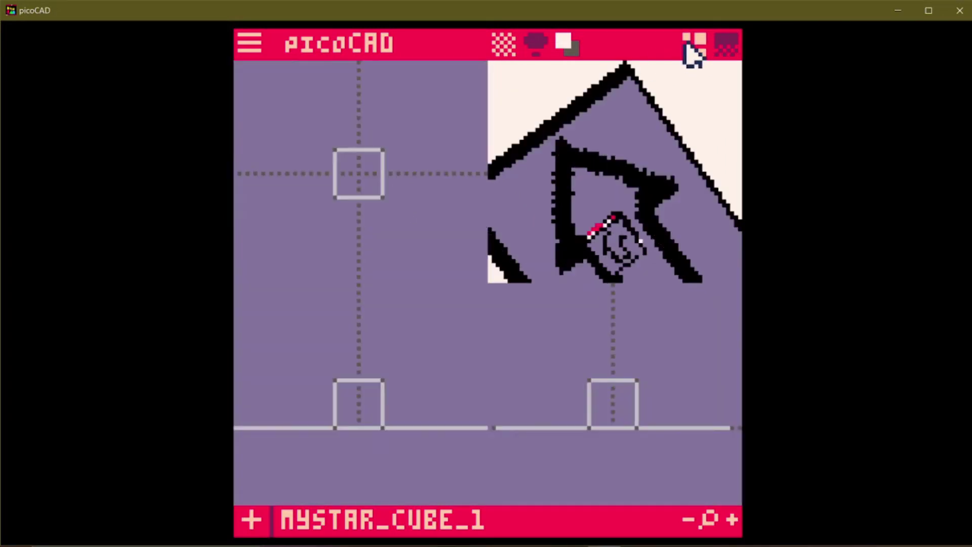
key(Right)
key(space)
key(Down)
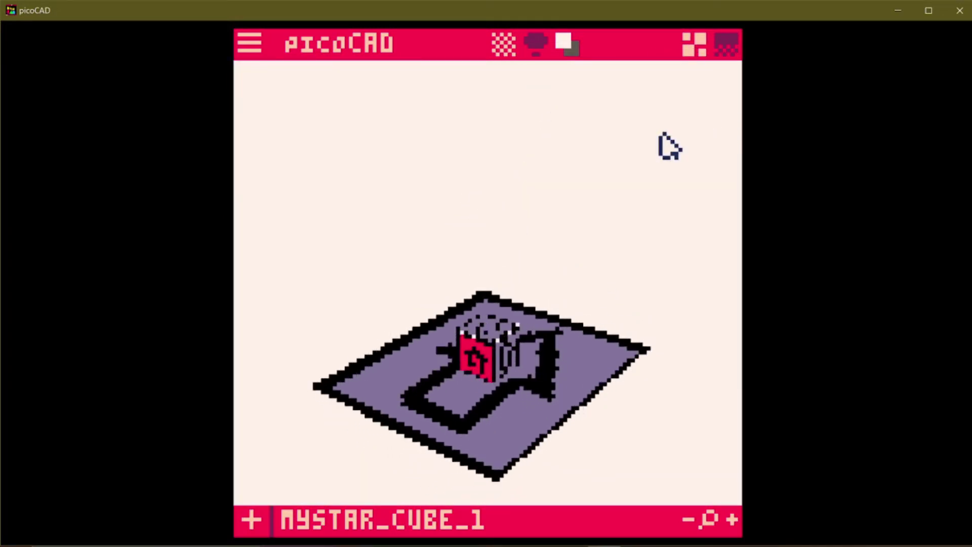
key(Left)
key(Left)
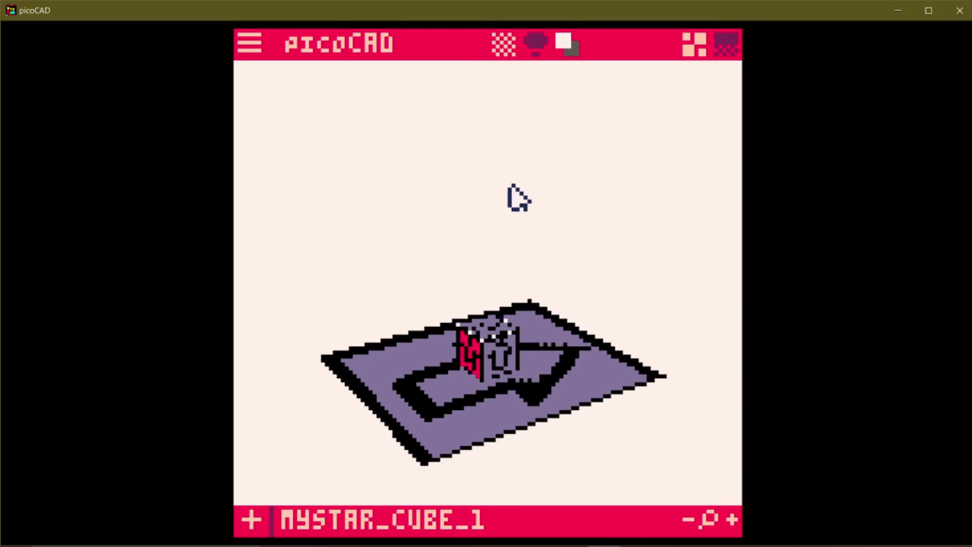
key(Tab)
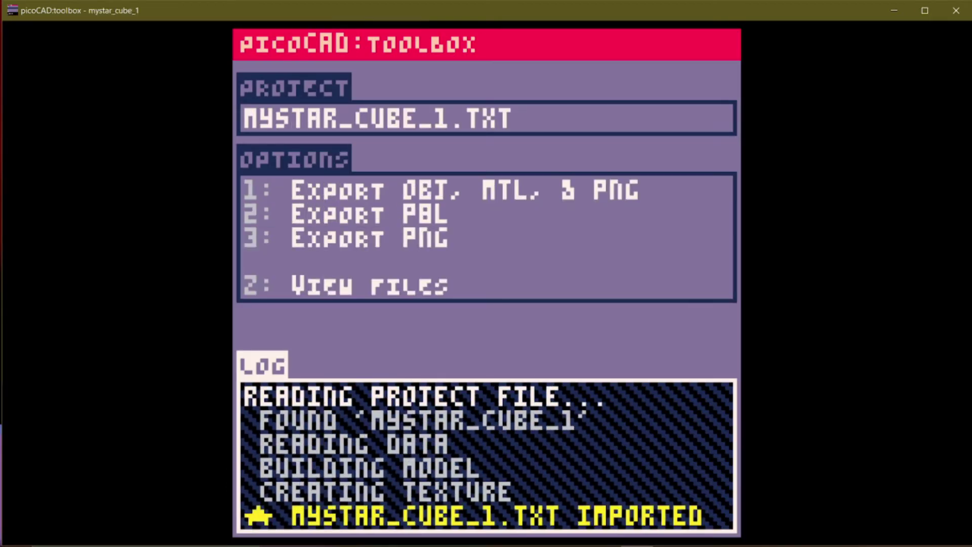
Step: Export mystar_cube_1 as OBJ, MTL and PNG from picoCAD Toolbox and inspect the OBJ in 3D Viewer
key(1)
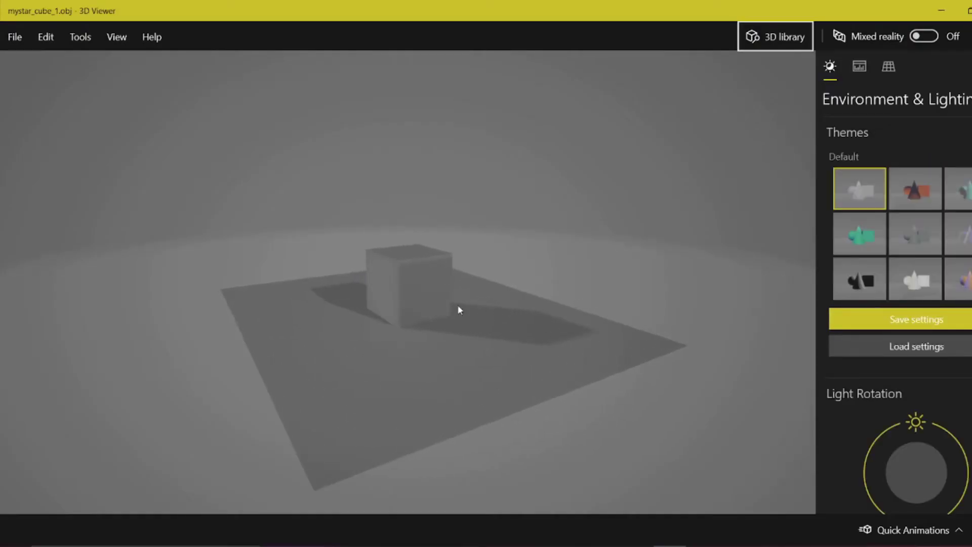
mouse_move(459, 309)
mouse_down()
mouse_move(445, 354)
mouse_move(503, 298)
mouse_move(460, 323)
mouse_up()
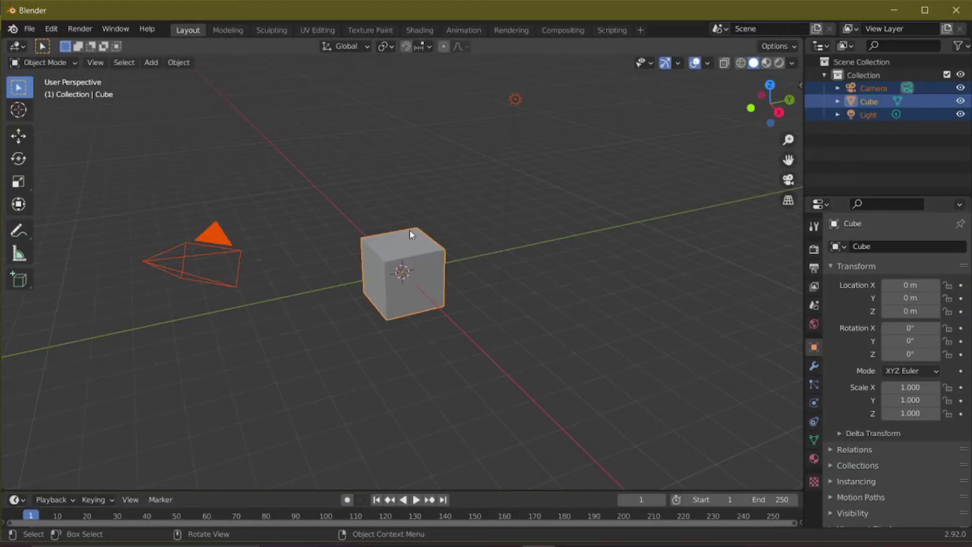
Step: In Blender, delete the default camera, cube and light and import the mystar_cube_1 Wavefront OBJ from the toolbox folder
key(Delete)
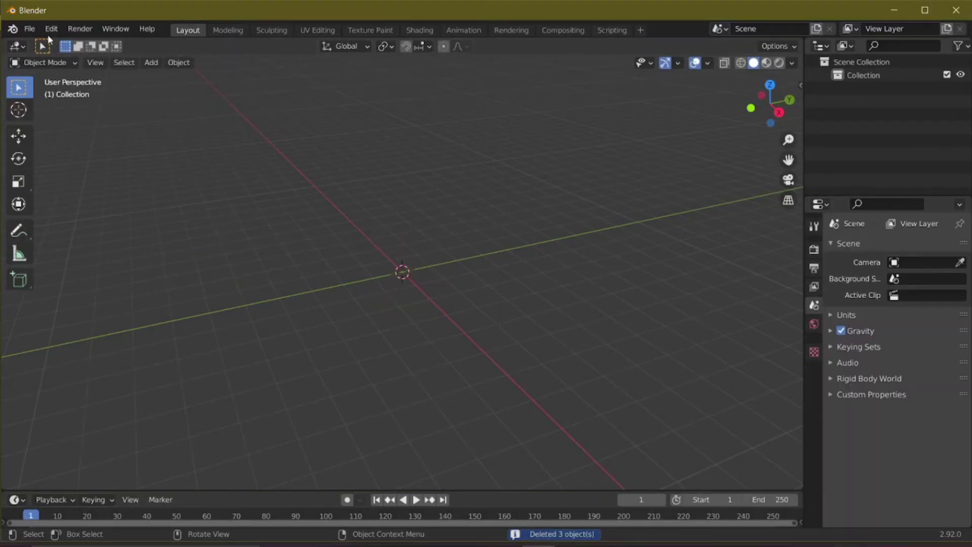
click(30, 28)
mouse_move(83, 211)
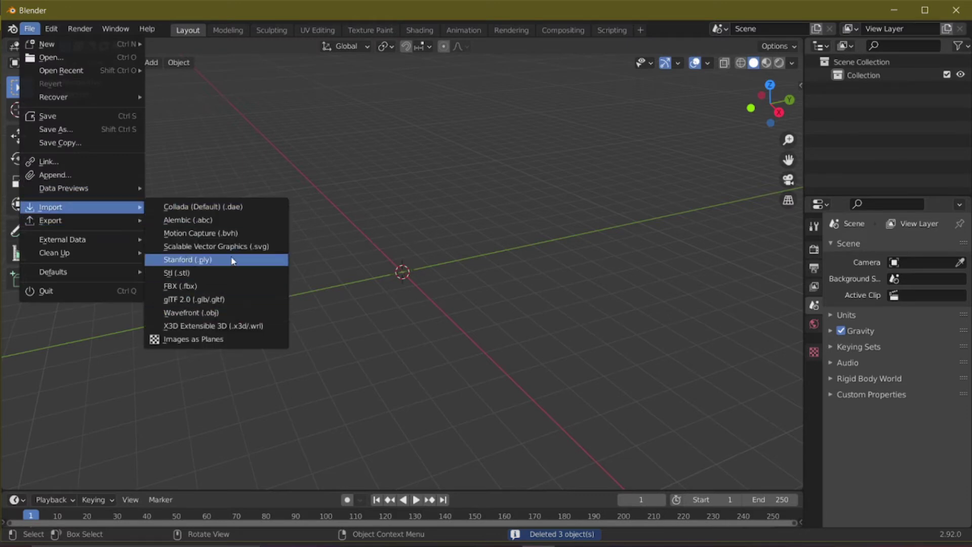
click(220, 312)
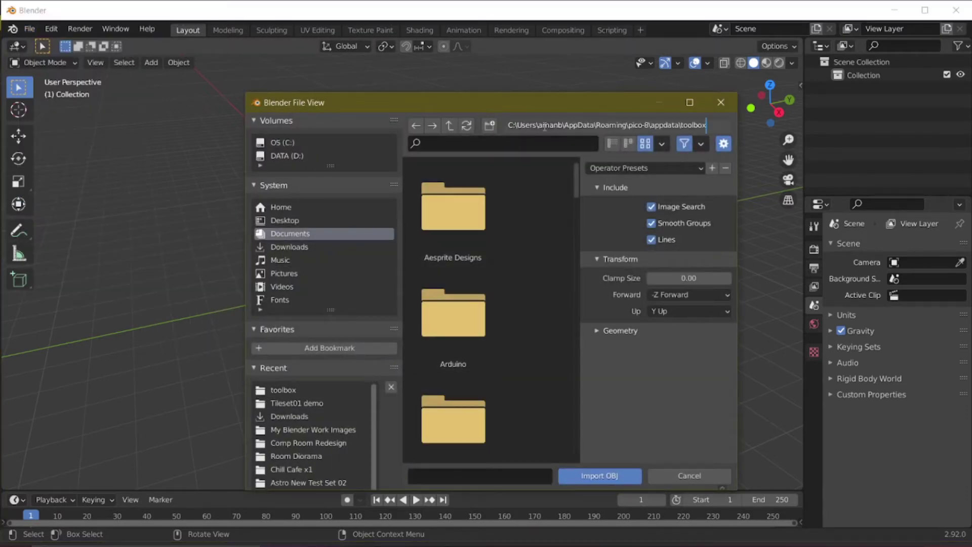
key(Return)
Step: Show the viewport in Material Preview shading and inspect the imported cube and ground plane textures up close
click(766, 63)
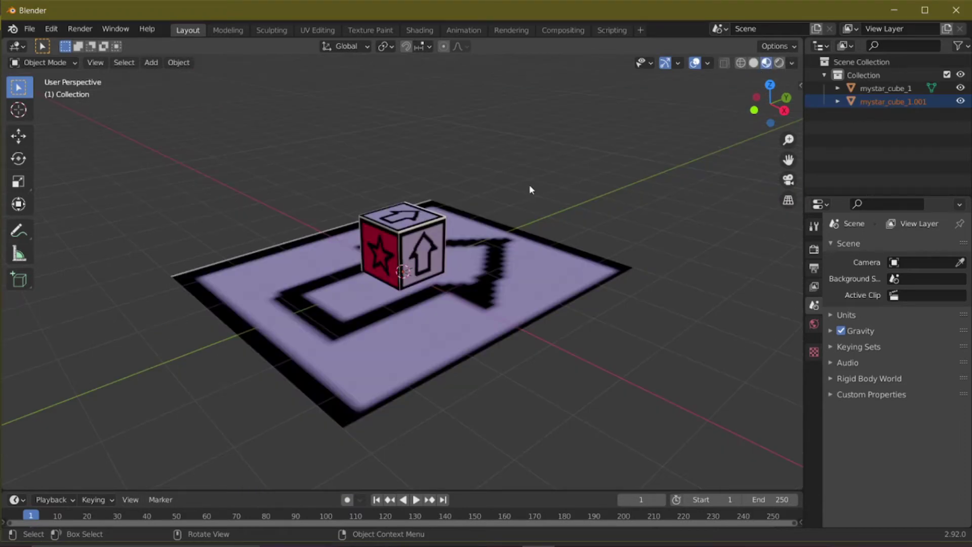
mouse_move(523, 187)
middle_down()
mouse_move(326, 275)
mouse_move(280, 262)
middle_up()
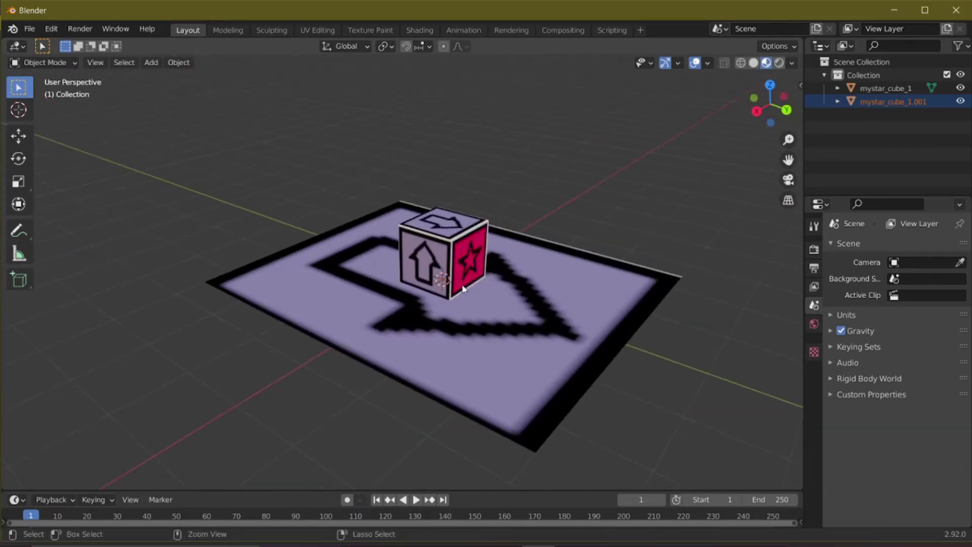
scroll(465, 282, up, 8)
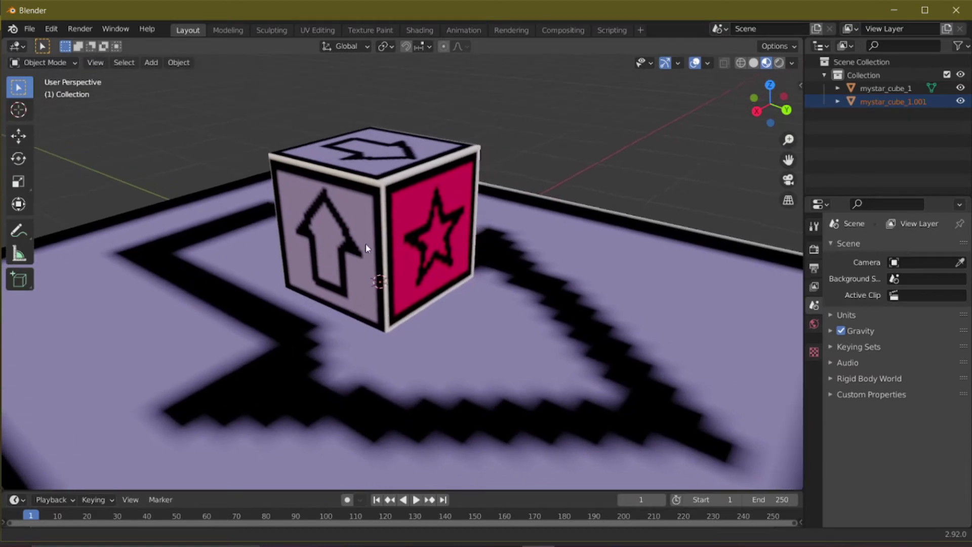
mouse_move(366, 243)
middle_down()
mouse_move(401, 308)
mouse_move(400, 286)
mouse_move(506, 295)
mouse_move(404, 281)
mouse_move(515, 288)
middle_up()
scroll(399, 287, down, 3)
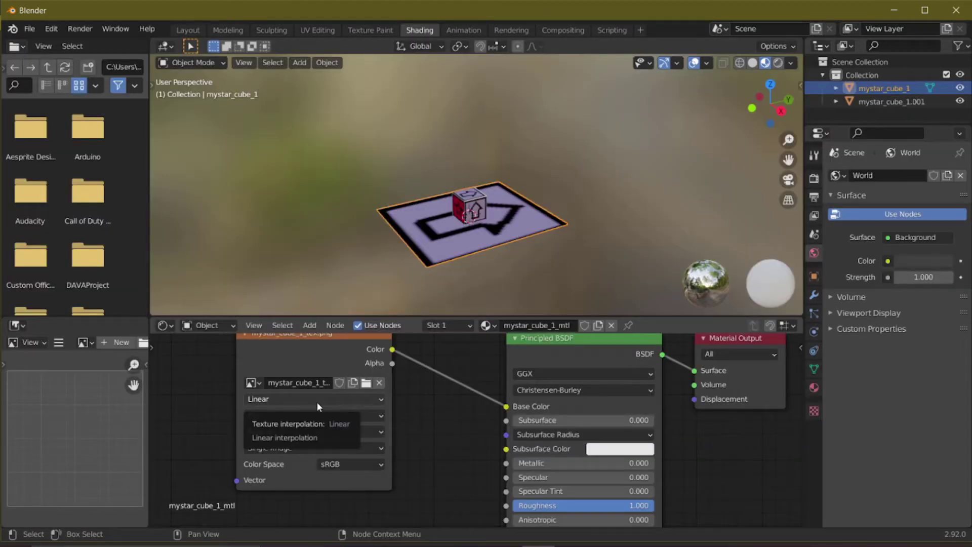
Step: Set the mystar_cube_1 image texture's interpolation to Closest and return to the Layout workspace
click(317, 403)
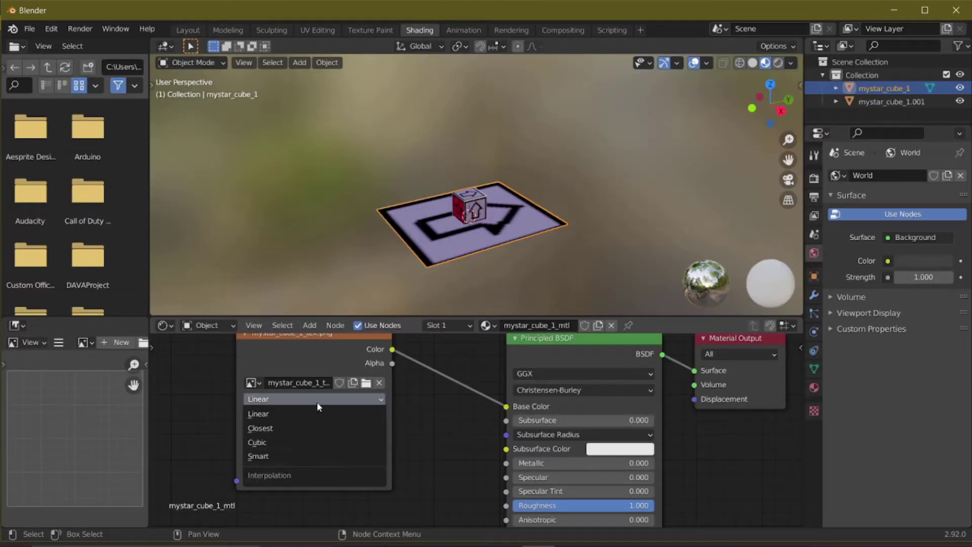
click(299, 428)
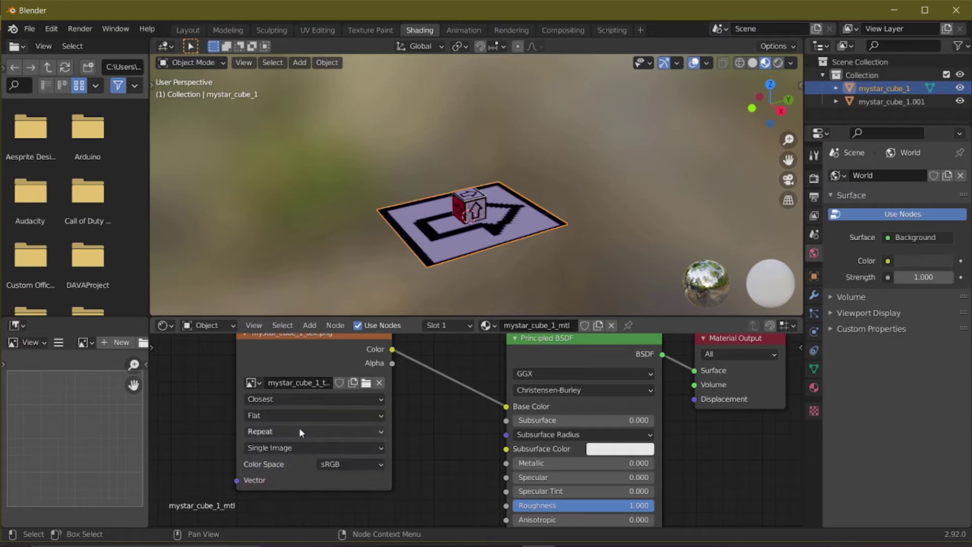
click(194, 33)
mouse_move(254, 95)
middle_down()
mouse_move(410, 288)
mouse_move(421, 236)
middle_up()
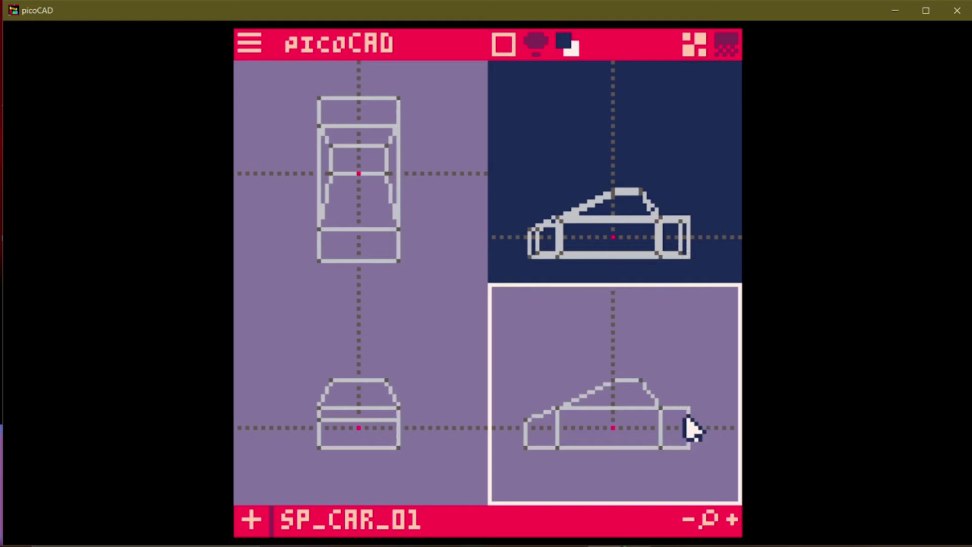
Step: Switch to Aseprite and load the PICO-8 preset palette for the 128 × 128 sprite
key(alt+Tab)
click(55, 58)
text(Pic)
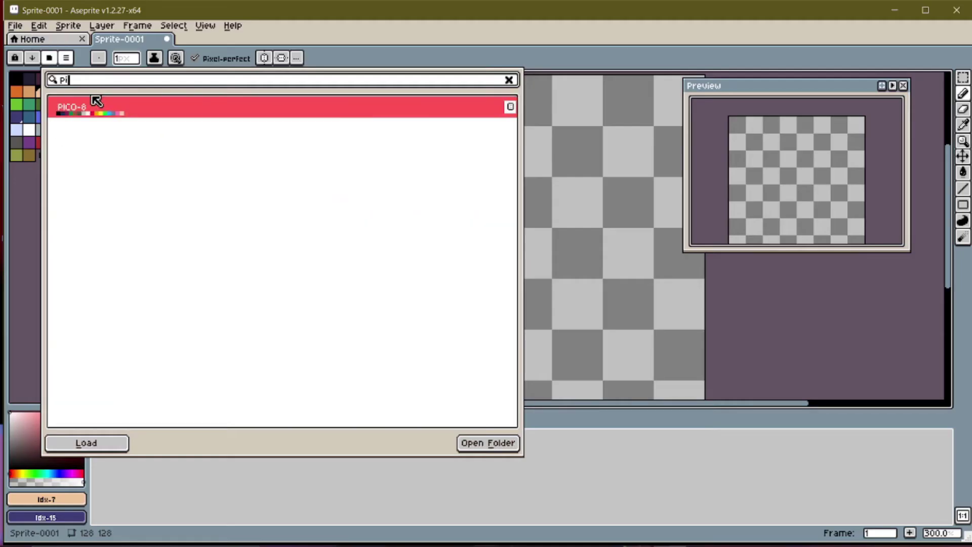
click(97, 448)
click(509, 80)
click(28, 259)
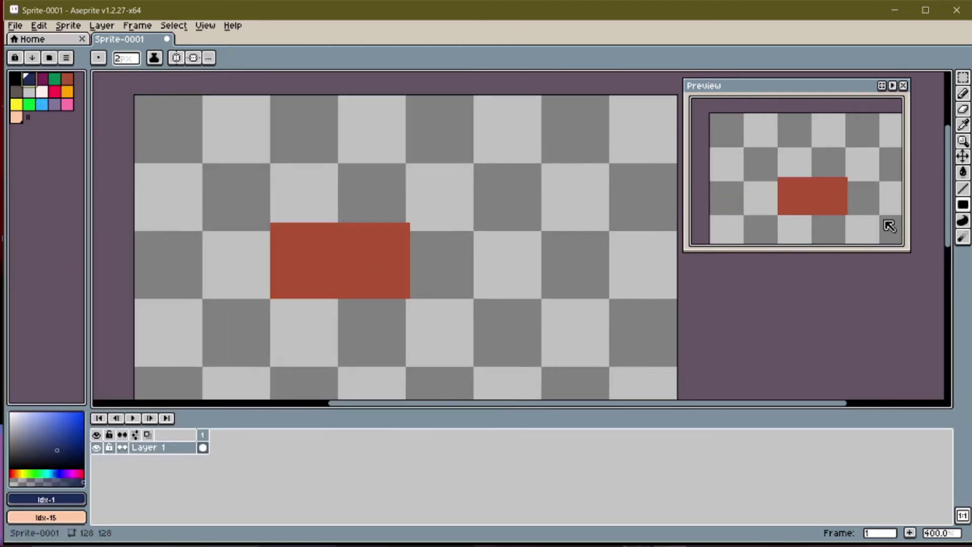
Step: Outline the brown rectangle with a 2 px dark blue rectangular border
scroll(889, 226, up, 1)
key(u)
mouse_move(268, 220)
mouse_down()
mouse_move(301, 260)
mouse_move(412, 301)
mouse_up()
Step: Select the upper strip of the bordered rectangle and move it down about 3 px to shorten the shape
key(m)
drag(230, 200, 447, 250)
drag(336, 217, 336, 229)
click(463, 229)
Step: Draw white 1 px diagonal highlight lines in the brown rectangle's upper-left and lower-right corners with the Line tool
click(963, 189)
drag(269, 233, 338, 188)
key(ctrl+z)
click(42, 92)
drag(290, 237, 272, 254)
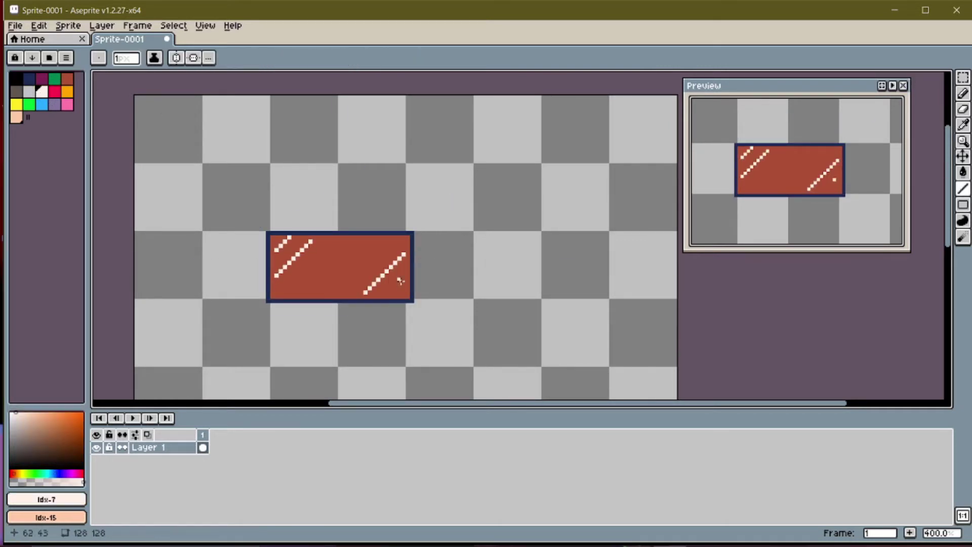
drag(387, 292, 404, 276)
Step: Trim the ends of the white highlights with brown and add a small dark blue mark near the rectangle's upper-right corner
click(67, 79)
click(289, 238)
click(31, 81)
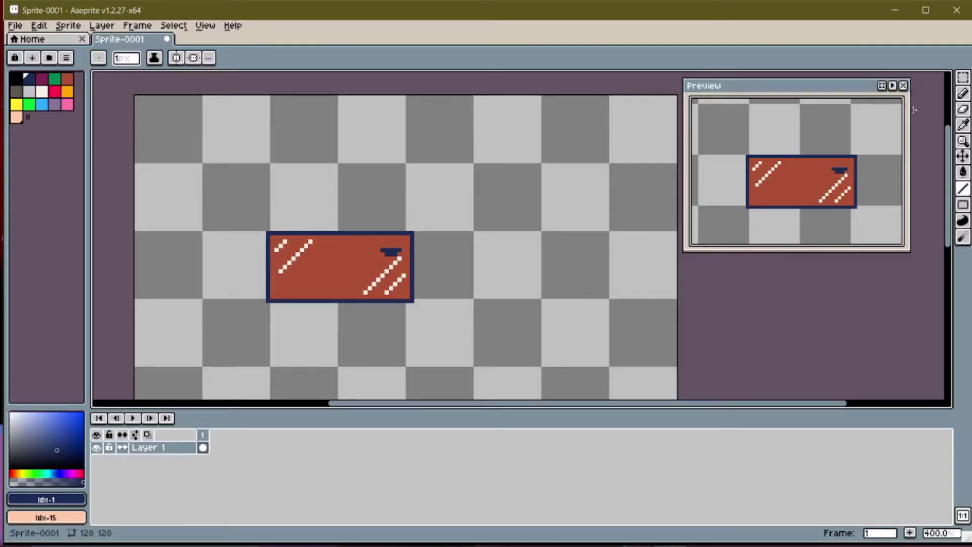
Step: Move the brown rectangle to the canvas's upper-left area and place a narrower copy of it alongside
ctrl+drag(369, 297, 258, 178)
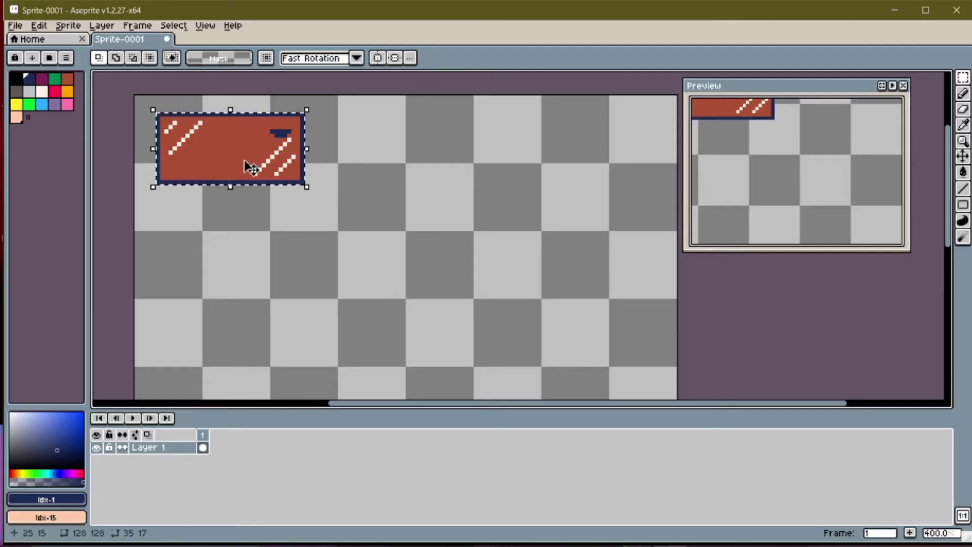
ctrl+drag(252, 167, 434, 167)
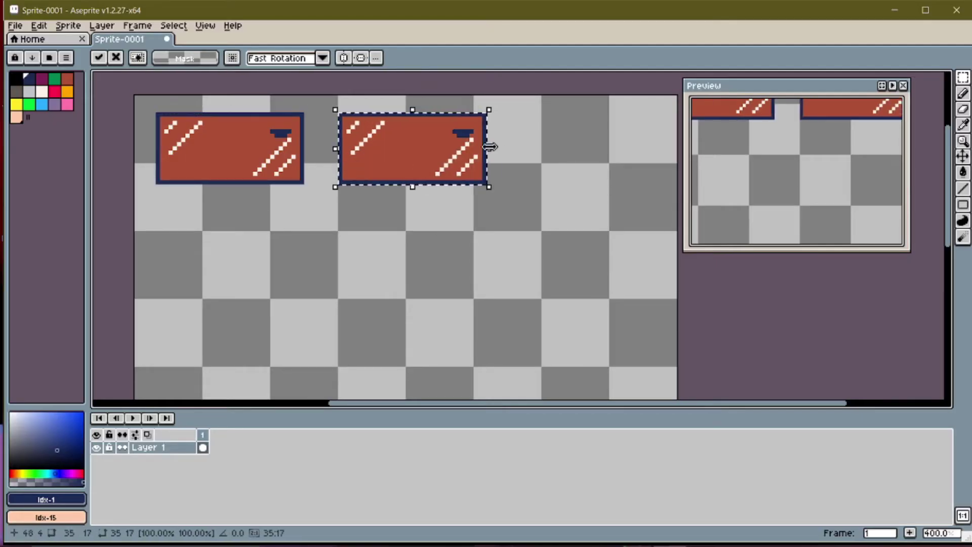
drag(488, 149, 425, 154)
drag(352, 133, 359, 145)
key(Return)
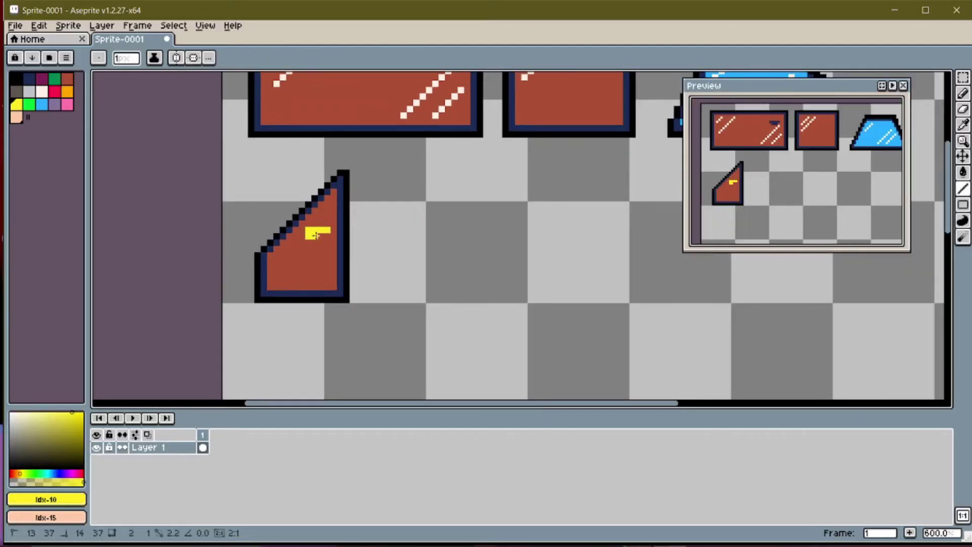
Step: Add a dark blue line beneath the yellow light and a short white diagonal highlight on the slanted brown panel
click(16, 79)
mouse_move(315, 242)
mouse_down()
mouse_move(328, 238)
mouse_move(332, 255)
mouse_move(299, 265)
mouse_up()
click(29, 79)
scroll(372, 283, down, 2)
scroll(390, 243, up, 1)
click(16, 105)
click(29, 79)
click(41, 92)
scroll(456, 278, down, 1)
scroll(456, 263, down, 1)
scroll(484, 260, up, 1)
Step: Copy the blue trapezoid window and place the copy below, to the right of the slanted brown panel
click(963, 77)
drag(464, 122, 618, 225)
mouse_move(551, 190)
ctrl+mouse_down()
mouse_move(543, 210)
mouse_move(398, 303)
ctrl+mouse_up()
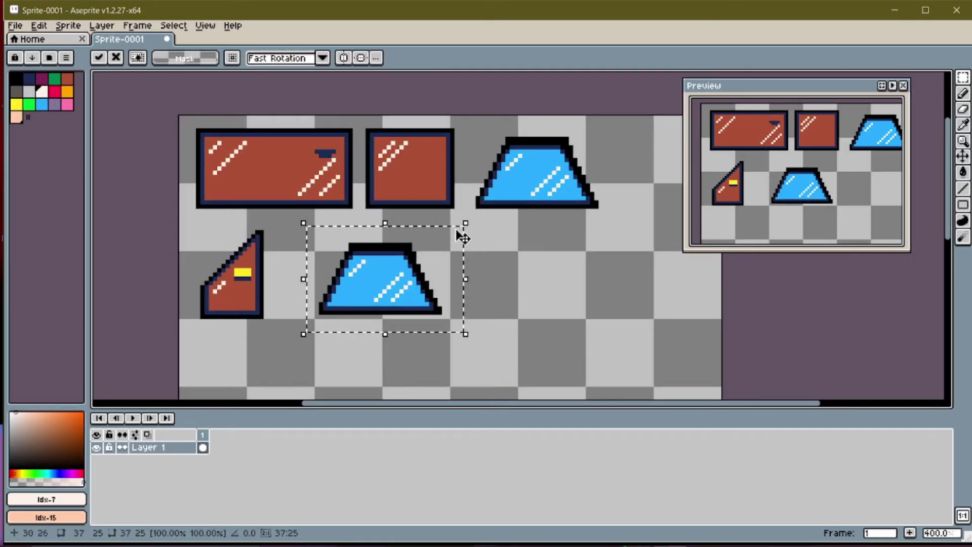
drag(466, 223, 479, 227)
key(ctrl+z)
drag(469, 125, 613, 231)
ctrl+drag(547, 180, 382, 290)
key(ctrl+d)
Step: Reshape the copied blue window into a side window with a longer front slope and erase the leftover pixels
drag(307, 236, 352, 352)
drag(355, 294, 396, 301)
scroll(345, 256, up, 2)
key(e)
drag(376, 245, 358, 265)
key(ctrl+d)
scroll(310, 267, down, 2)
key(l)
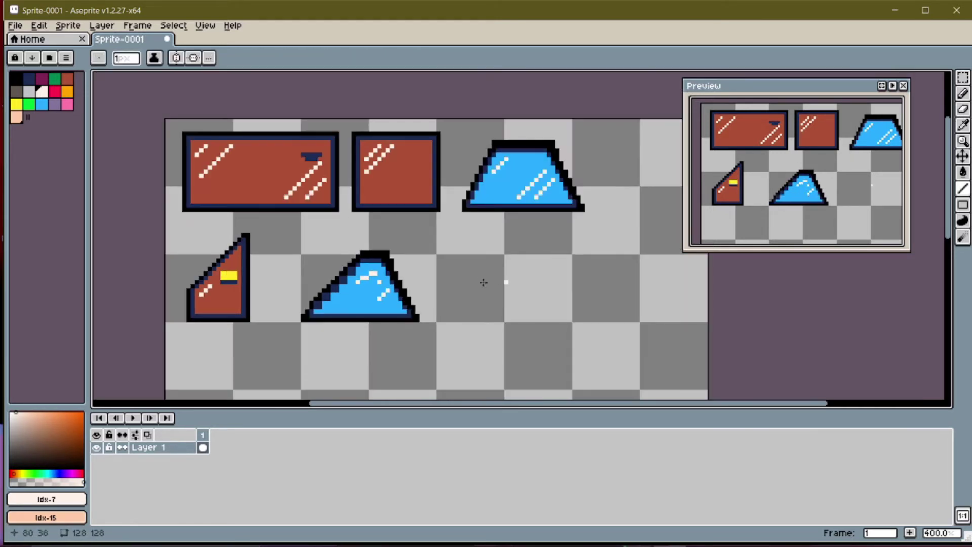
Step: Copy the square brown panel beside the side window and reshape the copy into a low, wide rectangle
click(963, 78)
drag(350, 129, 443, 215)
ctrl+drag(390, 173, 497, 282)
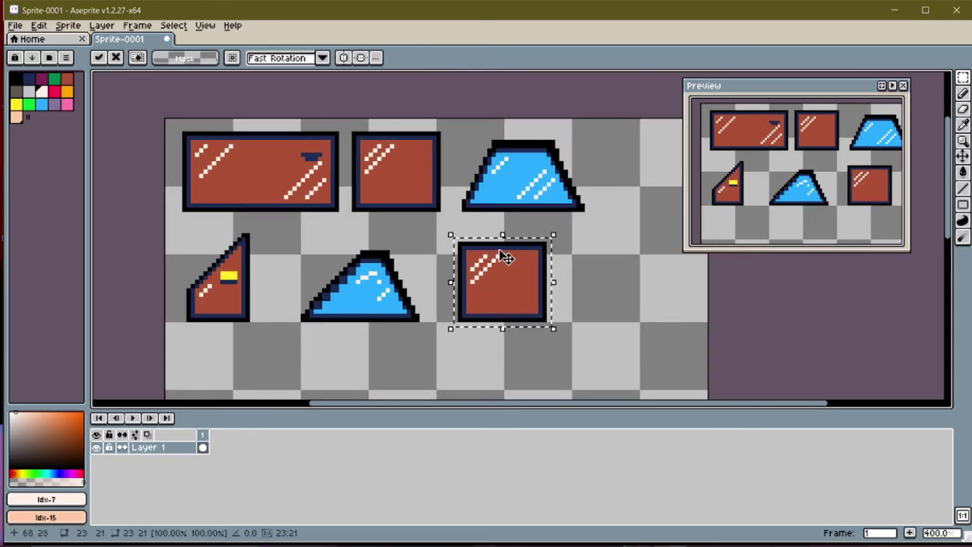
drag(505, 235, 507, 248)
drag(581, 259, 594, 284)
drag(558, 243, 452, 290)
mouse_move(508, 271)
mouse_down()
mouse_move(508, 286)
mouse_move(498, 282)
mouse_up()
key(ctrl+d)
Step: Paint over the white highlights on the wide brown rectangle with its own brown color
alt+click(509, 291)
click(964, 189)
drag(477, 294, 485, 283)
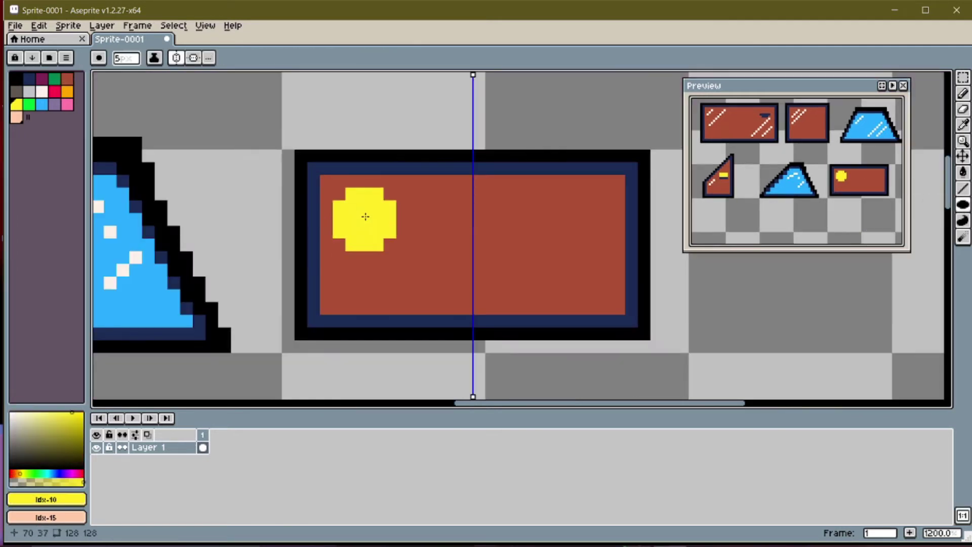
Step: Stamp two mirrored round yellow headlights with a 5 px brush on the wide brown panel and turn symmetry off
click(376, 217)
click(41, 92)
click(963, 189)
click(177, 63)
scroll(376, 262, down, 3)
scroll(375, 260, up, 2)
Step: Draw a white plate at the front panel's lower center and white edges around both yellow headlights
click(17, 79)
drag(418, 218, 474, 218)
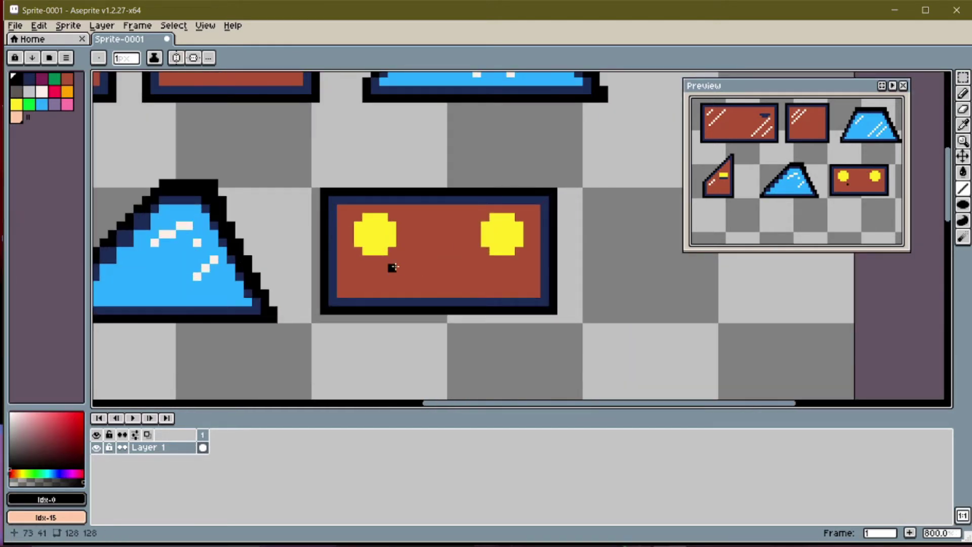
drag(405, 284, 438, 284)
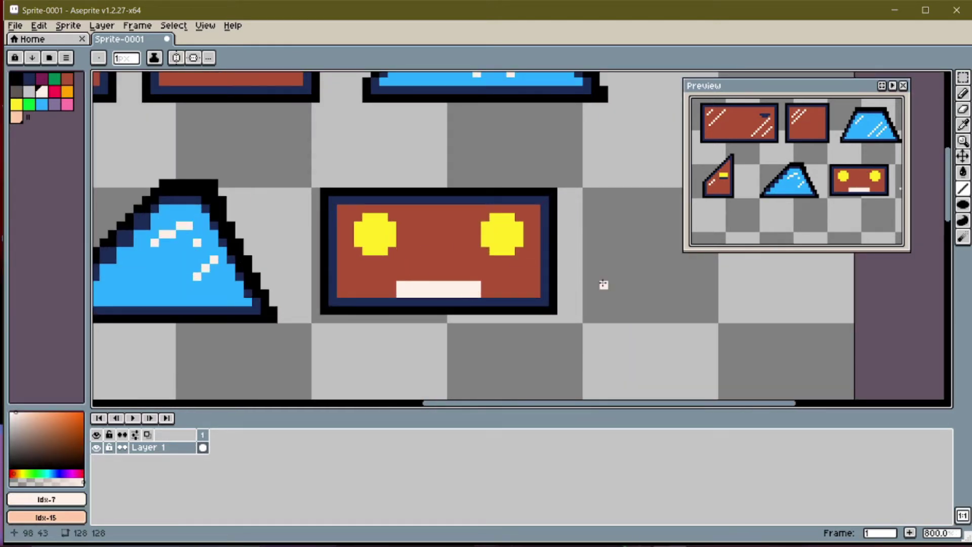
drag(527, 218, 527, 252)
drag(350, 217, 350, 251)
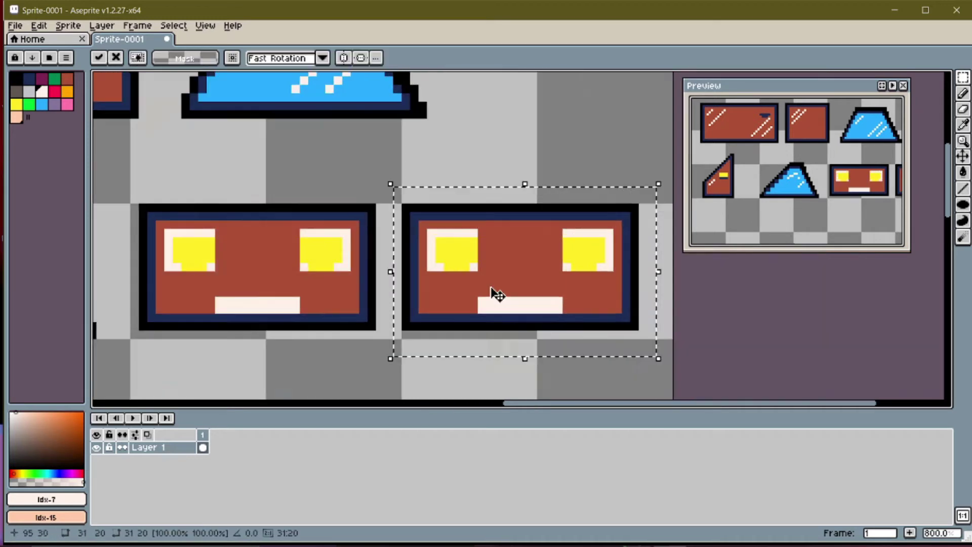
Step: Cover both lights of the copied front panel with filled orange rectangles
middle_drag(495, 293, 461, 273)
key(ctrl+d)
click(963, 204)
click(916, 204)
click(67, 91)
drag(399, 213, 442, 247)
drag(536, 213, 577, 247)
Step: Add white strips to the orange tail lights and paint part of the rear panel's white plate brown
click(41, 92)
drag(408, 247, 432, 247)
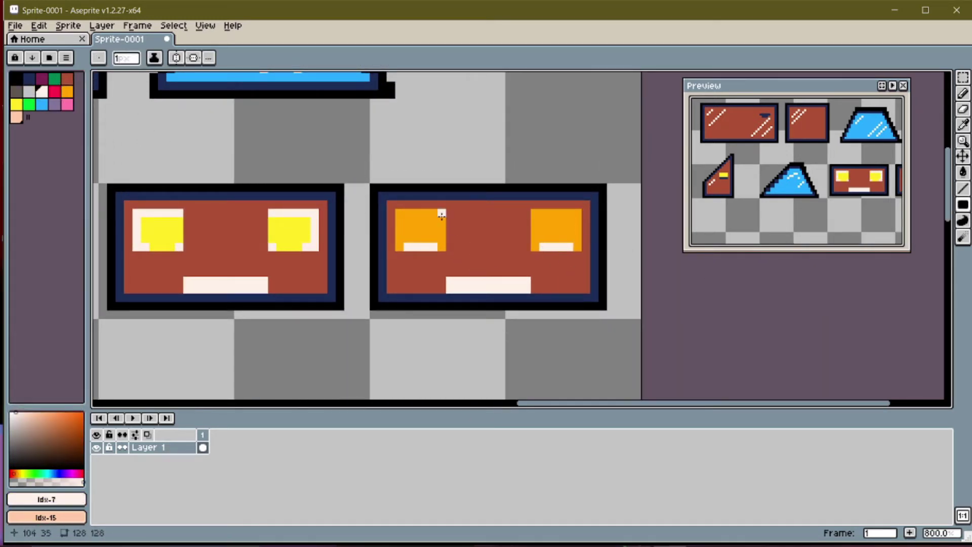
click(67, 79)
drag(451, 285, 465, 286)
scroll(512, 268, down, 2)
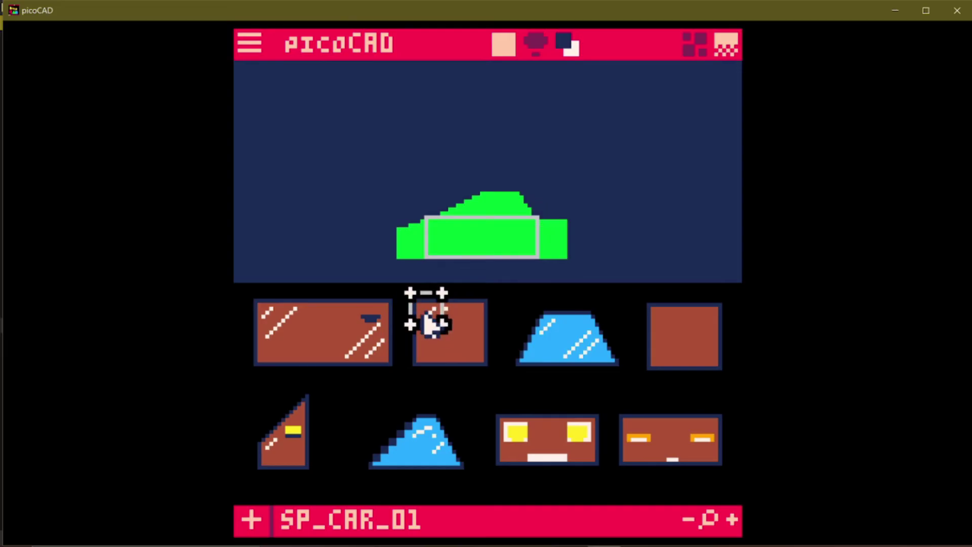
Step: In picoCAD, map the car's middle side face to the large brown door texture and a window face to the blue trapezoid
drag(433, 324, 448, 332)
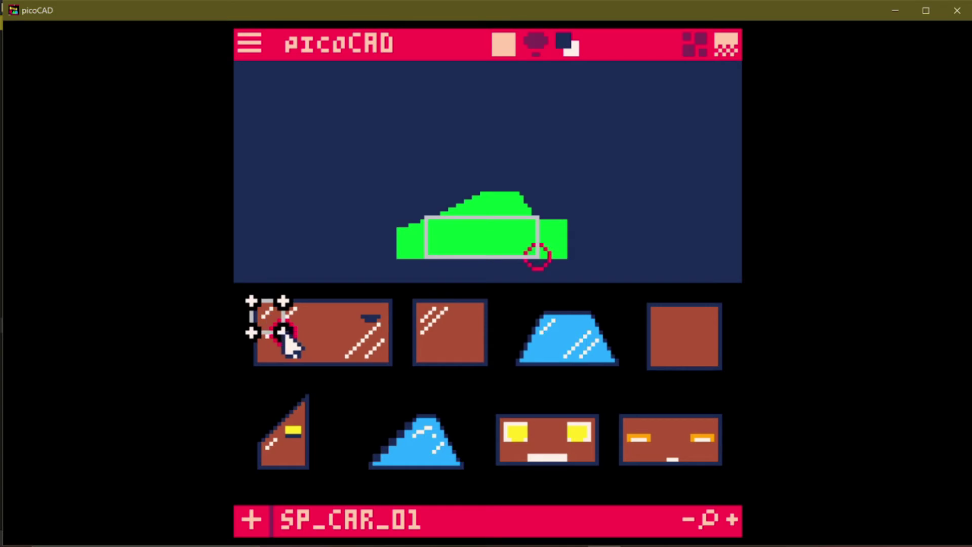
drag(281, 331, 394, 341)
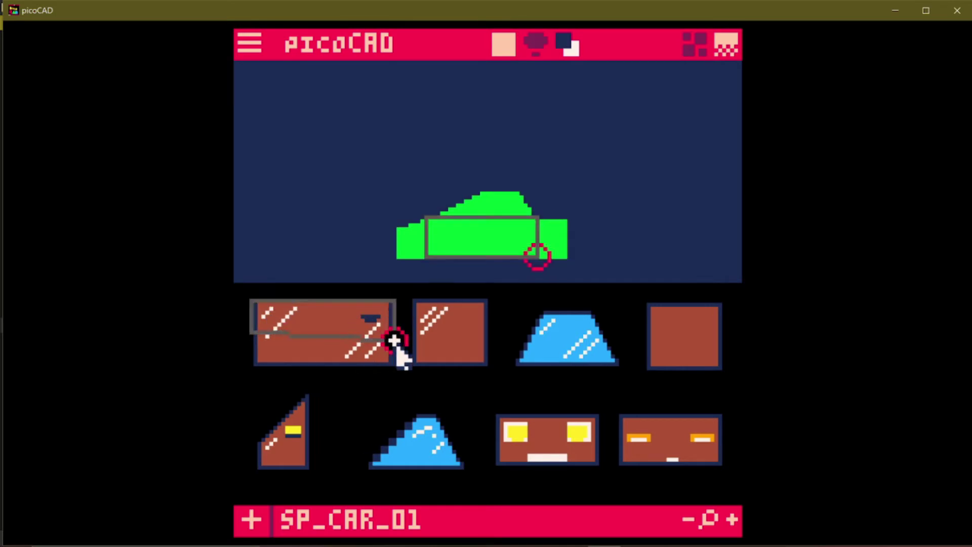
key(Down)
key(Up)
key(Up)
key(Down)
key(Up)
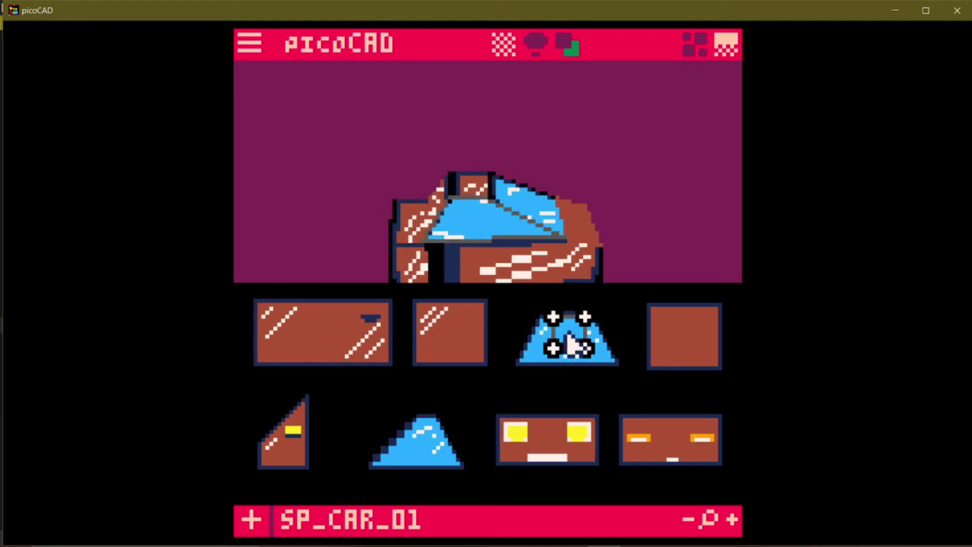
click(577, 351)
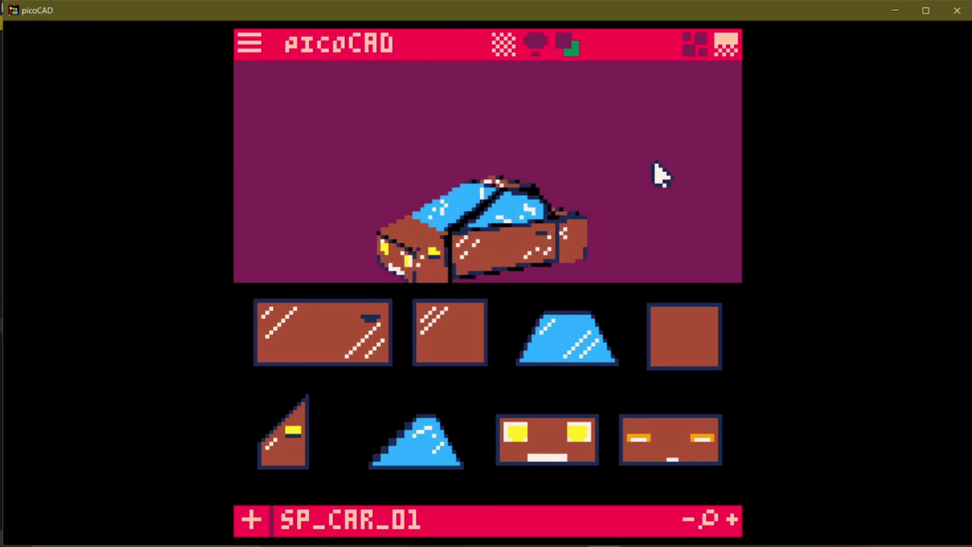
Step: Return to the four-view modeling layout, select all of the car's vertices and move them backward, away from the origin
click(690, 48)
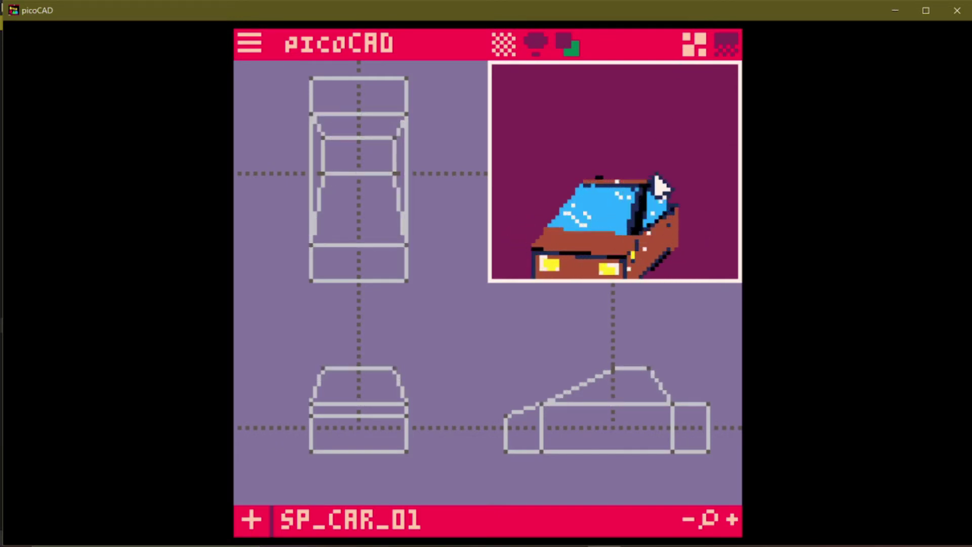
drag(699, 379, 518, 469)
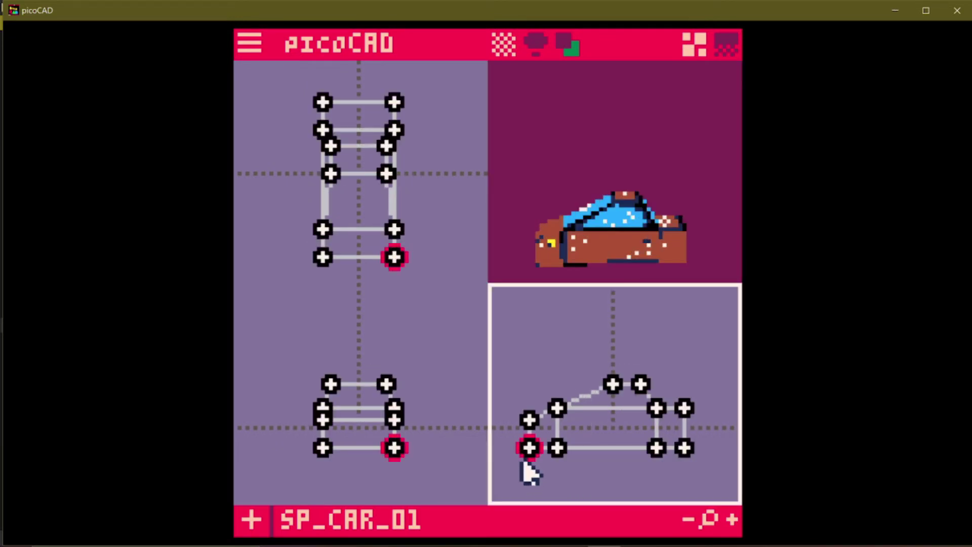
key(Right)
key(Right)
key(Right)
key(Right)
key(Right)
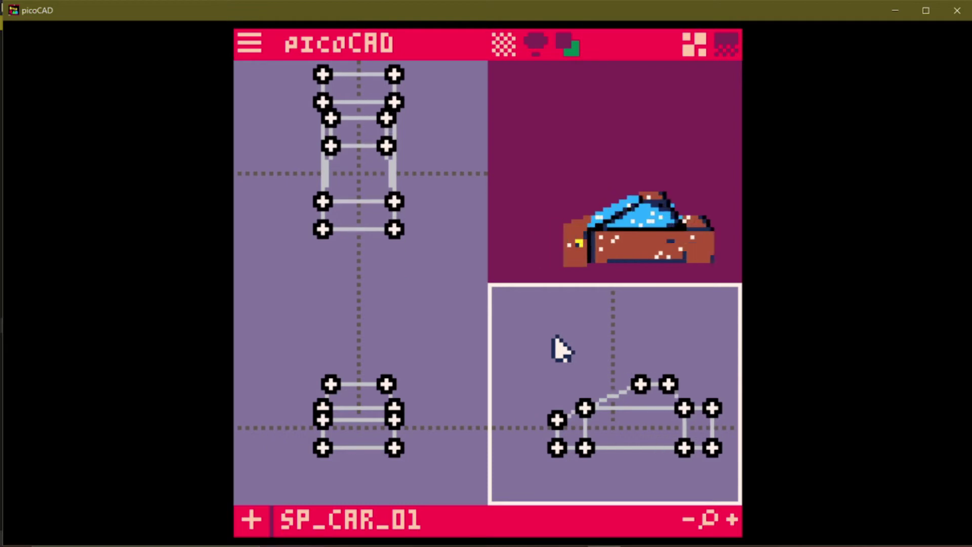
key(Right)
key(Right)
key(Right)
key(Right)
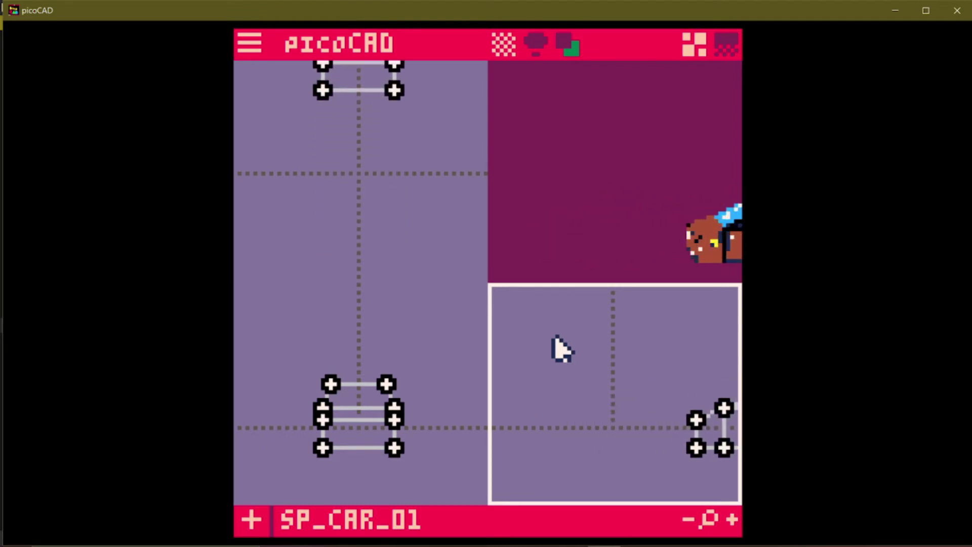
Step: Add a cylinder to serve as the car's wheel
click(265, 521)
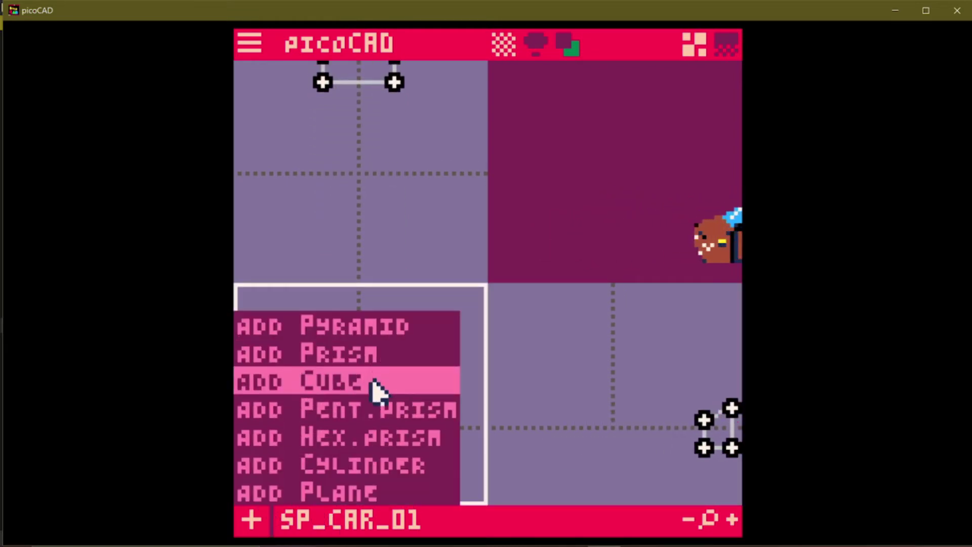
click(369, 463)
key(Right)
key(Left)
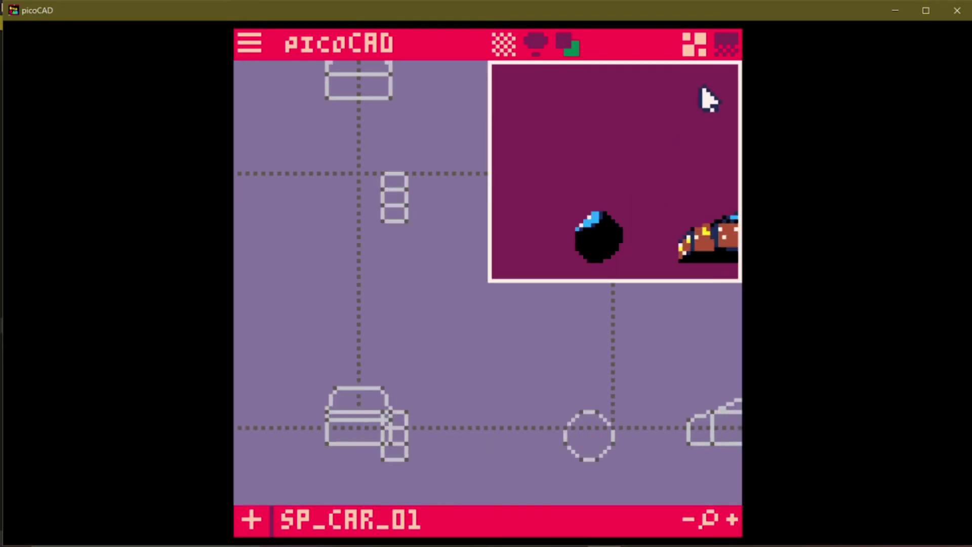
Step: Map the wheel's round faces to the empty black area between the car textures
click(727, 45)
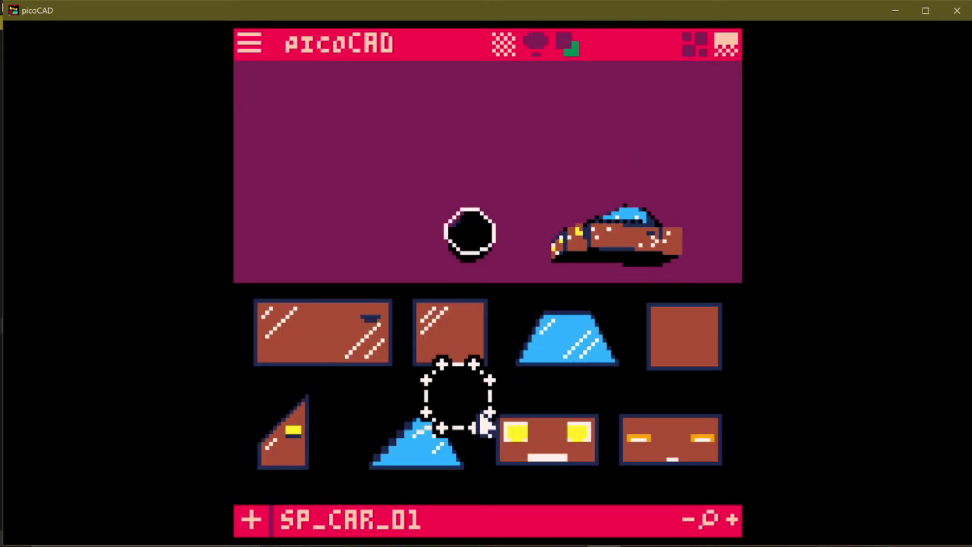
right_drag(448, 214, 523, 250)
click(523, 251)
drag(613, 317, 353, 410)
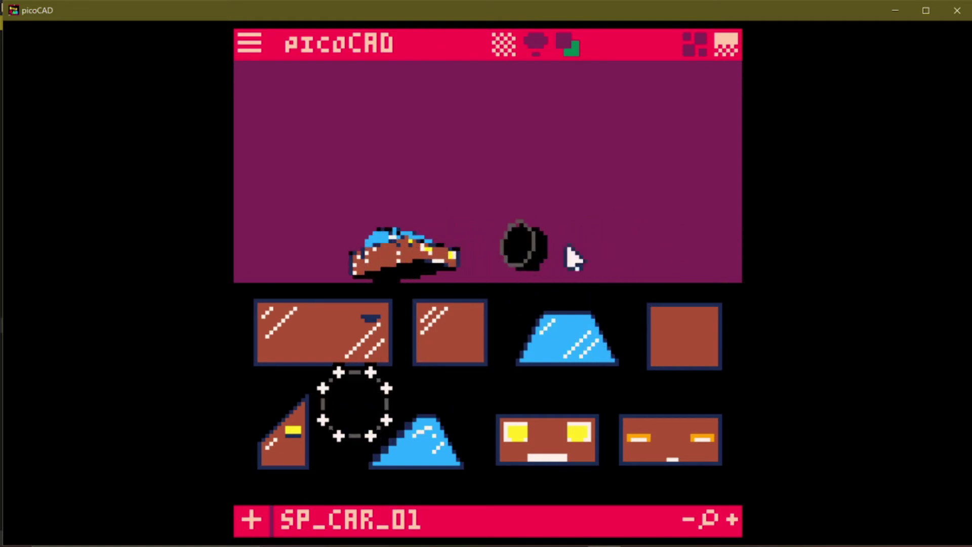
key(Right)
Step: Return to the modeling layout, move the car body forward over the wheel and raise its roof
key(Tab)
drag(724, 408, 609, 380)
drag(677, 405, 694, 407)
key(ctrl+z)
drag(644, 360, 654, 347)
Step: Select the car's rear vertices in the side view and move them backward
drag(701, 371, 688, 415)
drag(692, 407, 701, 407)
drag(681, 416, 682, 381)
Step: Widen the car body by shifting its left and right side vertices in the front view
right_drag(689, 187, 602, 321)
drag(415, 332, 377, 417)
mouse_move(387, 388)
mouse_down()
mouse_move(397, 380)
mouse_move(399, 388)
mouse_up()
drag(299, 327, 345, 418)
drag(327, 408, 320, 408)
right_drag(603, 258, 653, 203)
drag(319, 407, 327, 407)
Step: Lower the car body's bottom vertices in the side view and position the wheel beneath the front end
click(435, 349)
right_drag(598, 202, 628, 238)
drag(598, 448, 606, 459)
drag(548, 362, 557, 408)
drag(564, 367, 589, 409)
right_drag(603, 202, 652, 349)
drag(543, 400, 712, 426)
drag(682, 409, 683, 417)
drag(598, 453, 582, 422)
scroll(586, 414, up, 1)
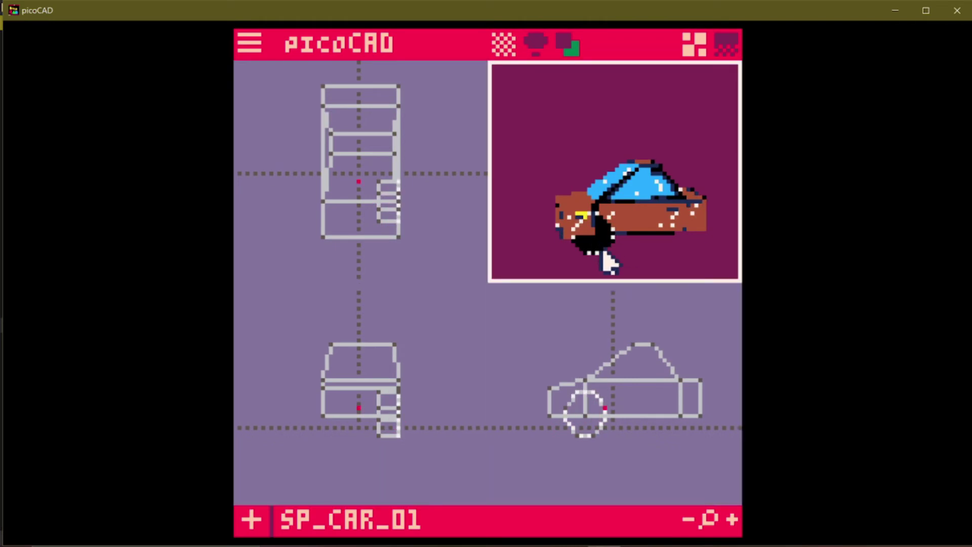
Step: Move the front wheel outward in the front view until it protrudes from the car's side
drag(345, 403, 312, 402)
scroll(387, 394, up, 3)
drag(395, 394, 408, 395)
drag(332, 393, 368, 392)
scroll(369, 393, down, 2)
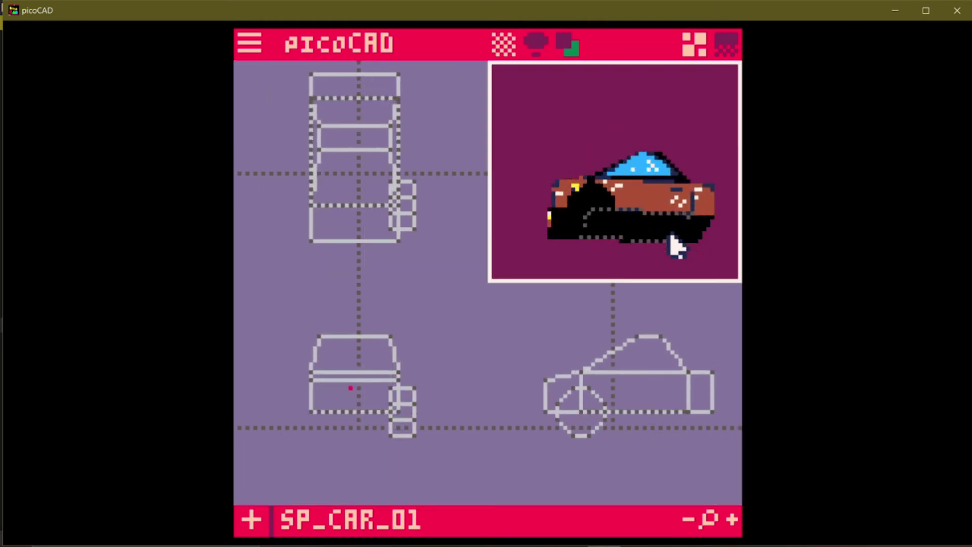
Step: Clone the front wheel and place the copy beneath the car's rear end on the same side
right_click(598, 247)
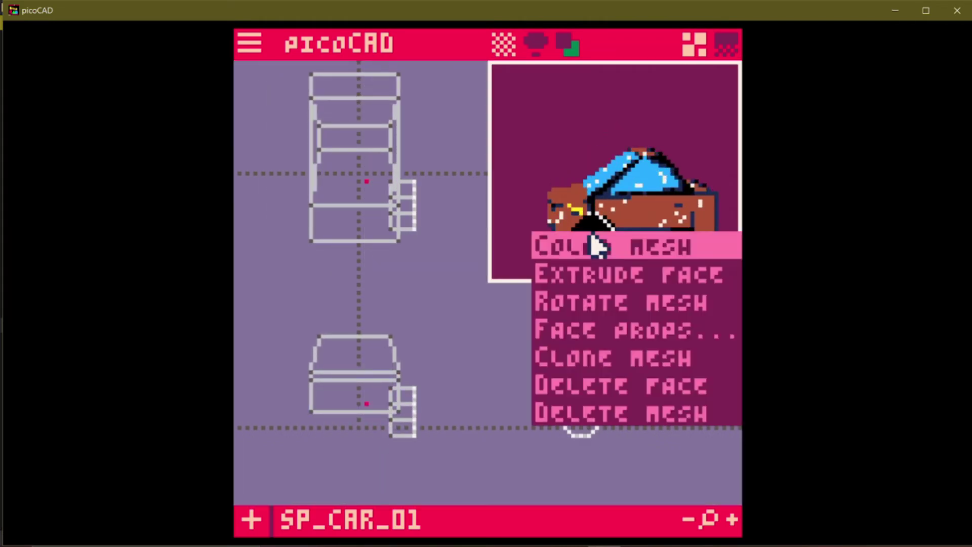
click(610, 360)
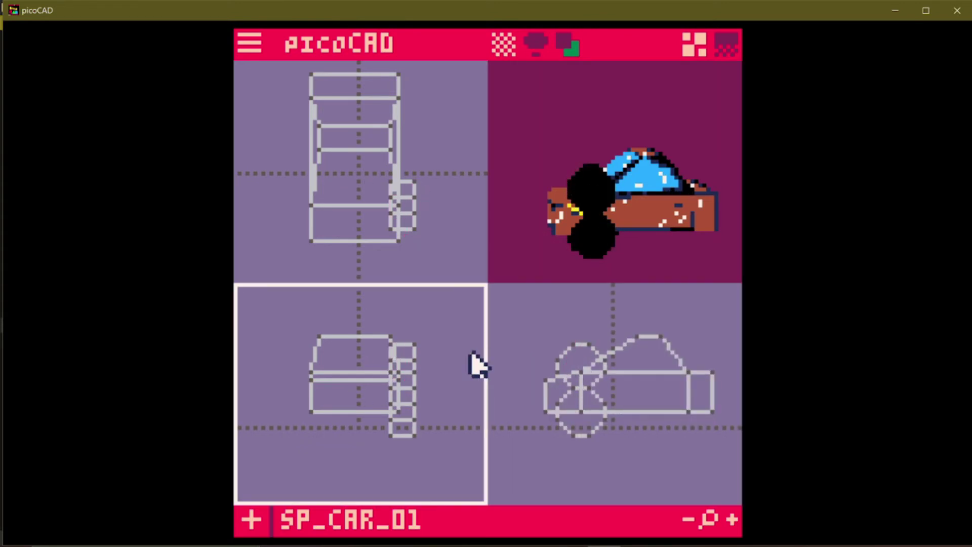
drag(575, 362, 683, 410)
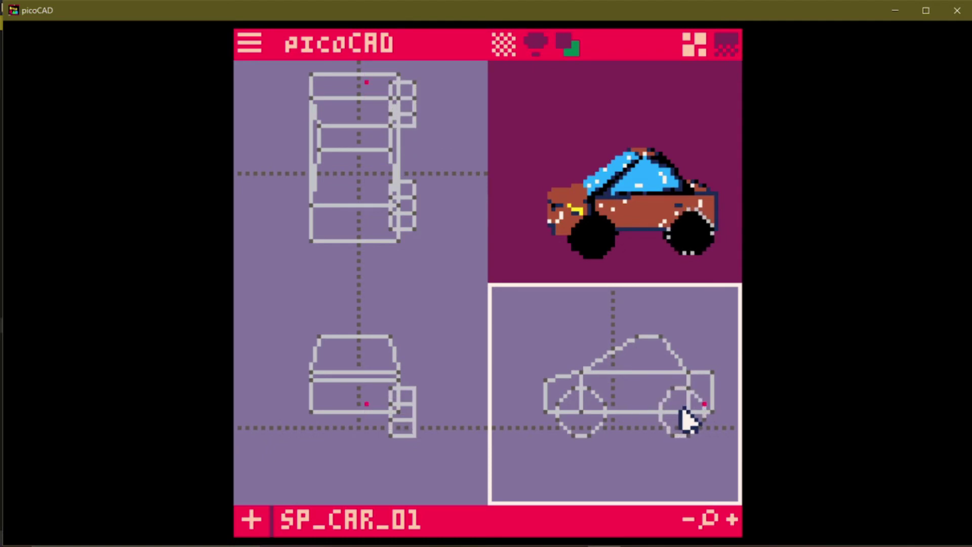
key(Right)
key(Left)
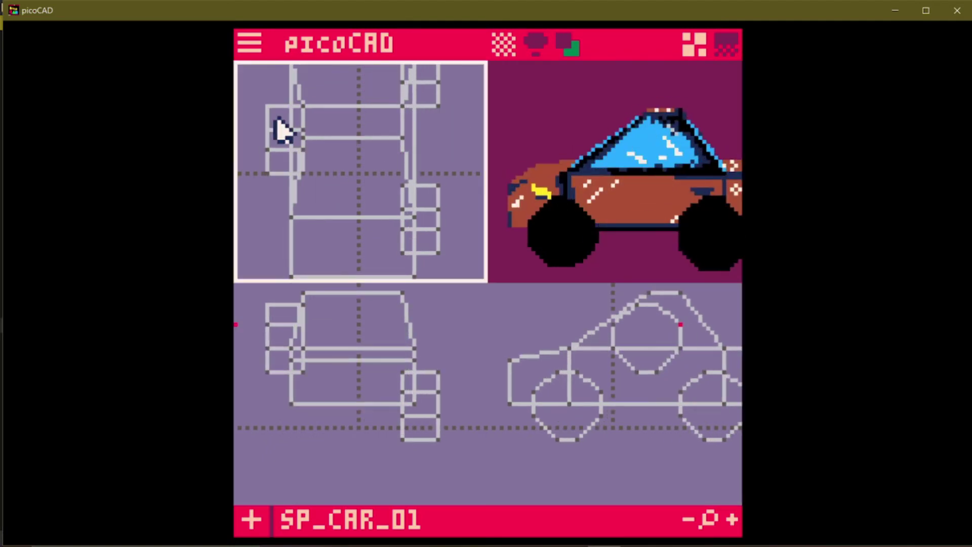
Step: Lower the cloned wheel on the car's opposite side and align it with the front wheel
key(Right)
scroll(620, 179, down, 3)
scroll(636, 197, down, 1)
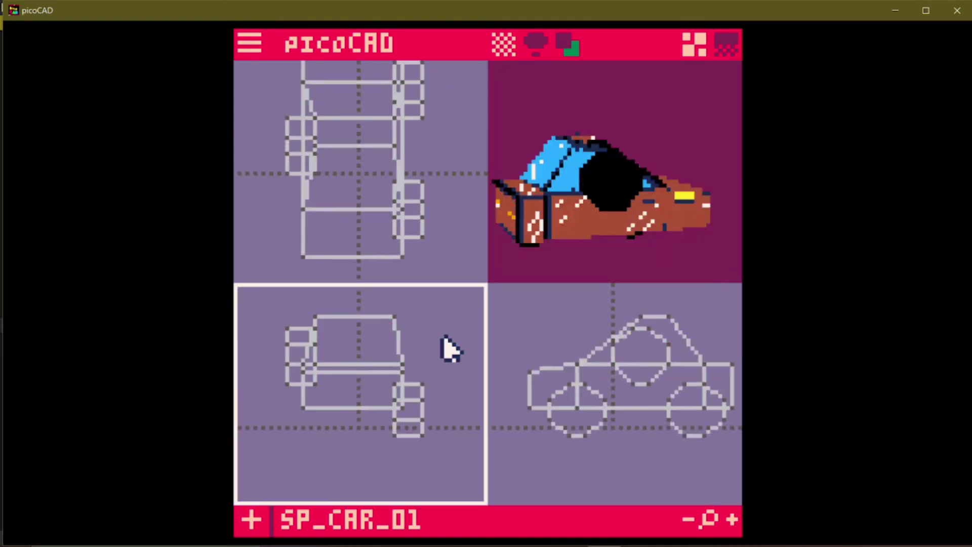
drag(289, 350, 290, 405)
drag(643, 414, 580, 414)
Step: Clone the opposite front wheel and move the copy into line with the rear wheel
key(c)
drag(577, 355, 697, 412)
scroll(636, 213, down, 1)
Step: Inspect the textured car with its four wheels from several angles in an enlarged 3D view
key(Right)
key(space)
key(Tab)
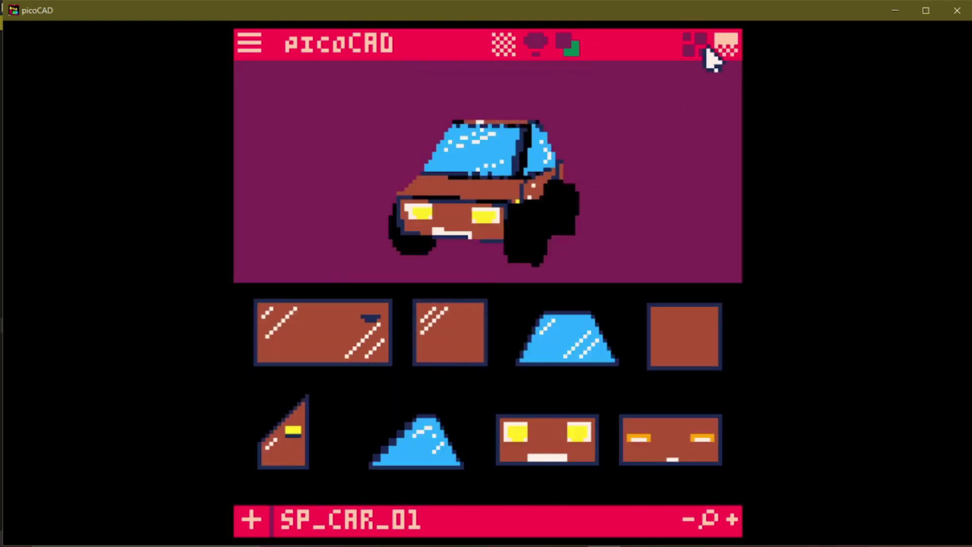
click(702, 47)
key(space)
scroll(590, 257, up, 3)
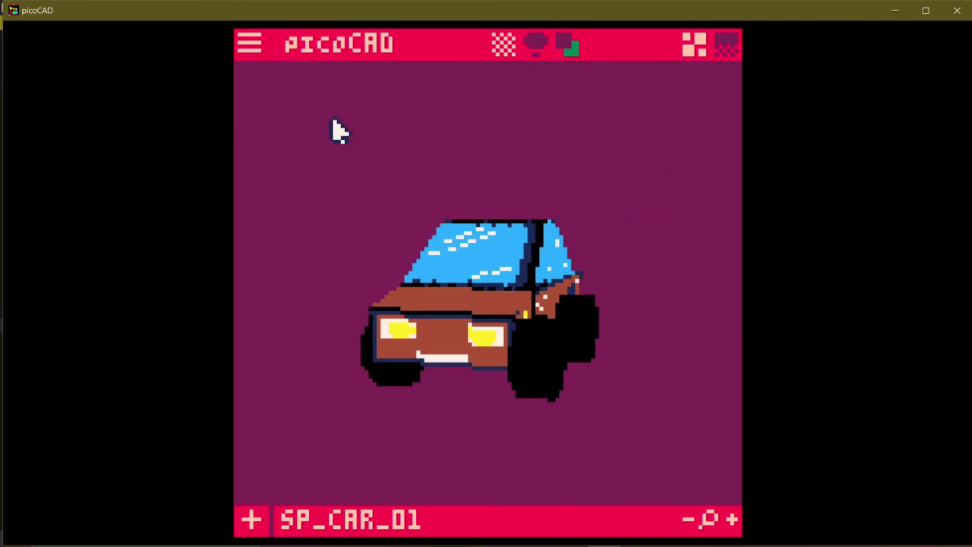
key(Right)
key(Left)
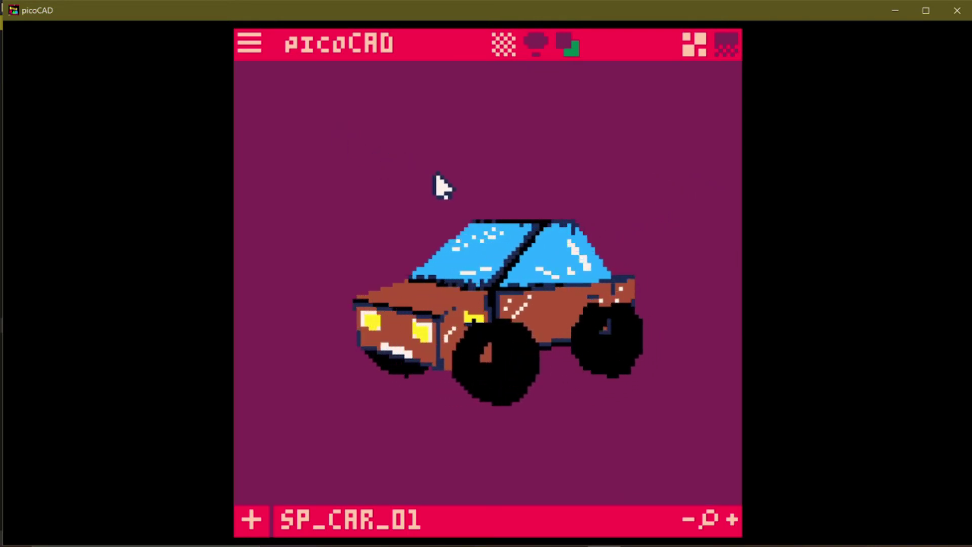
Step: Export a medium-spin animation of the car, and export its OBJ, MTL and PNG files with picoCAD toolbox
click(254, 45)
click(355, 189)
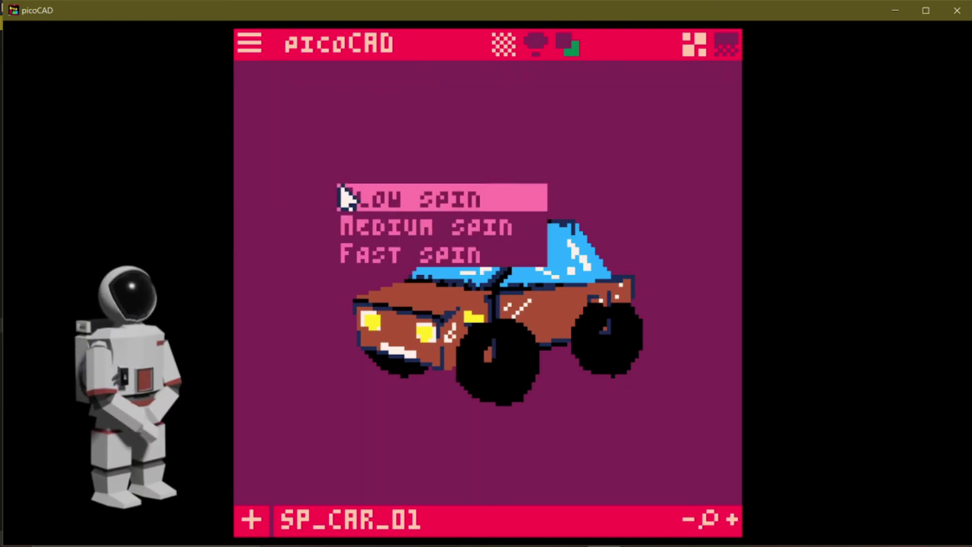
click(437, 226)
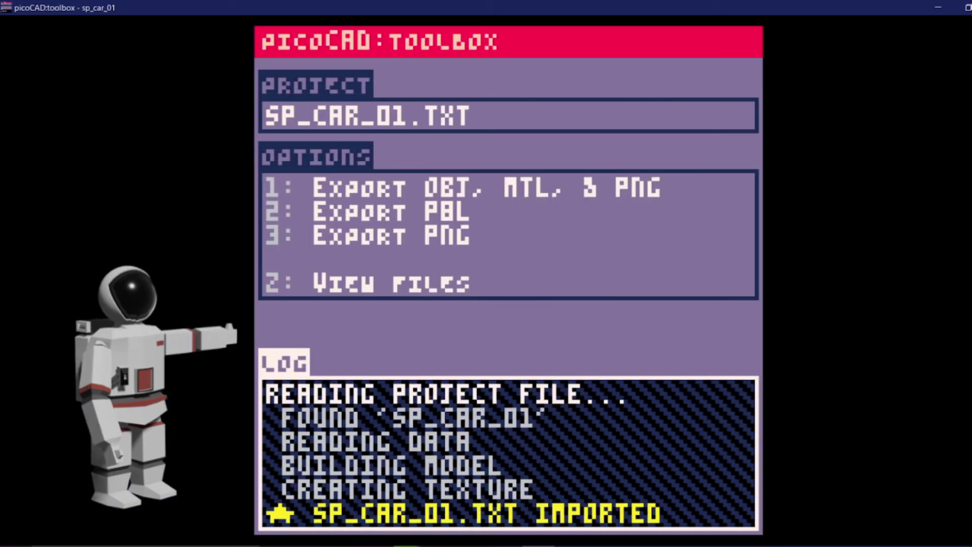
key(1)
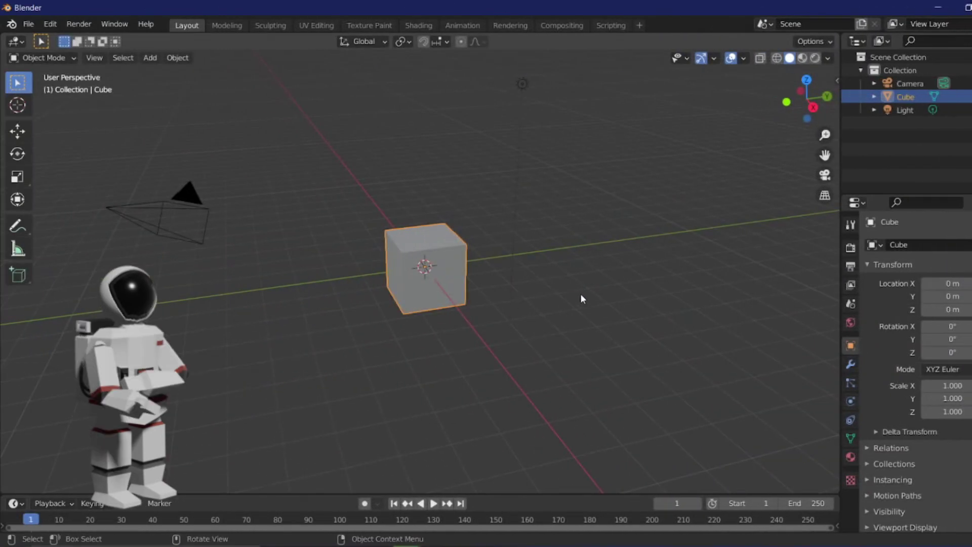
Step: In Blender, delete all default scene objects and import the exported sp_car_01 Wavefront OBJ model
key(a)
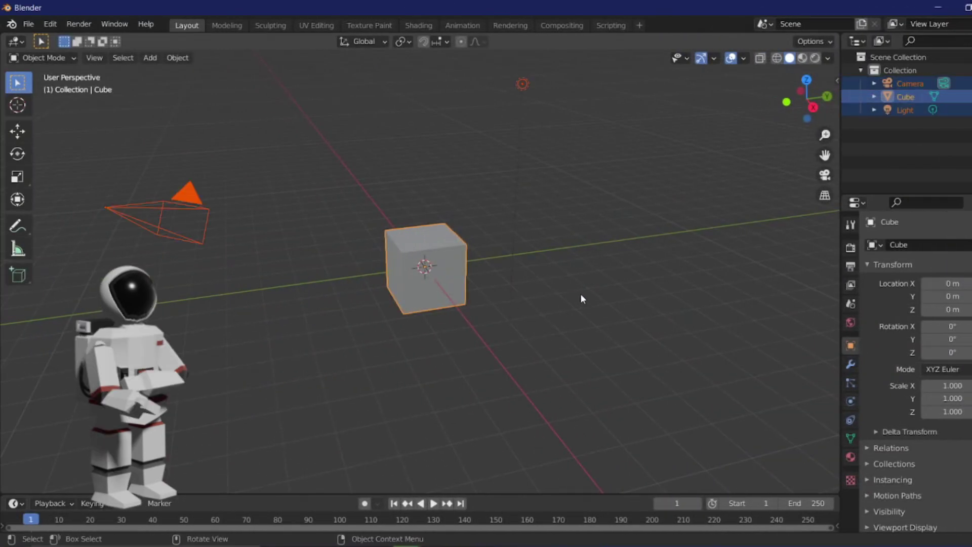
key(Delete)
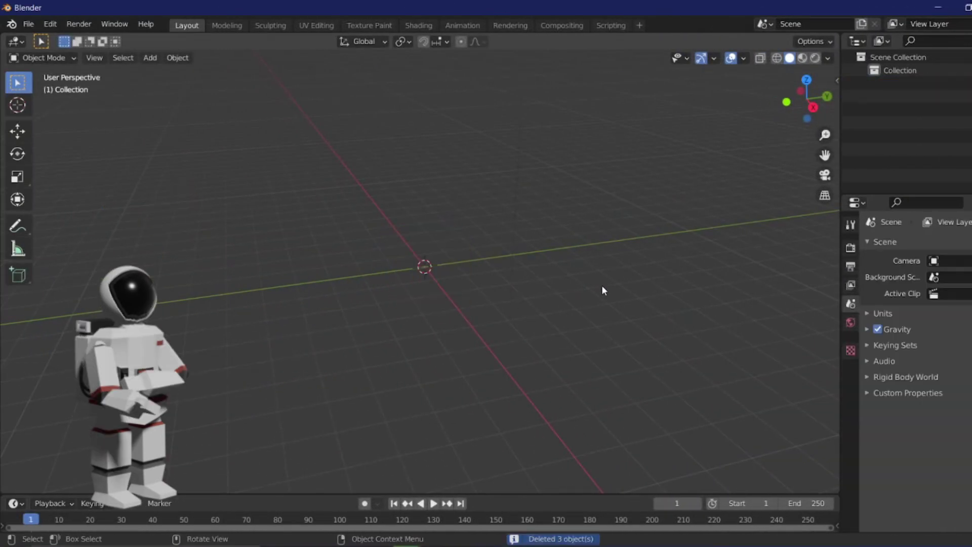
click(29, 24)
mouse_move(106, 208)
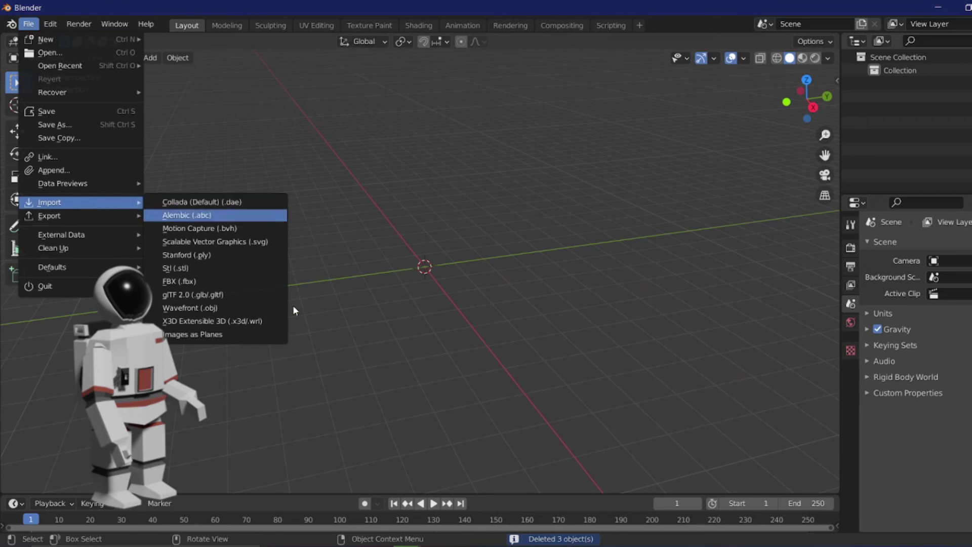
click(206, 308)
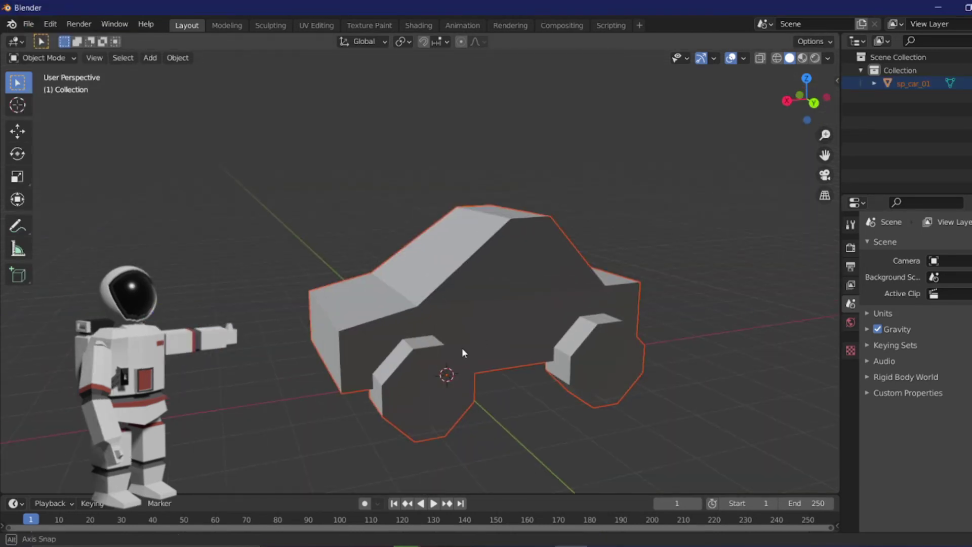
Step: Show the imported car in Material Preview shading and examine its textures from several sides
middle_drag(462, 348, 467, 322)
click(802, 58)
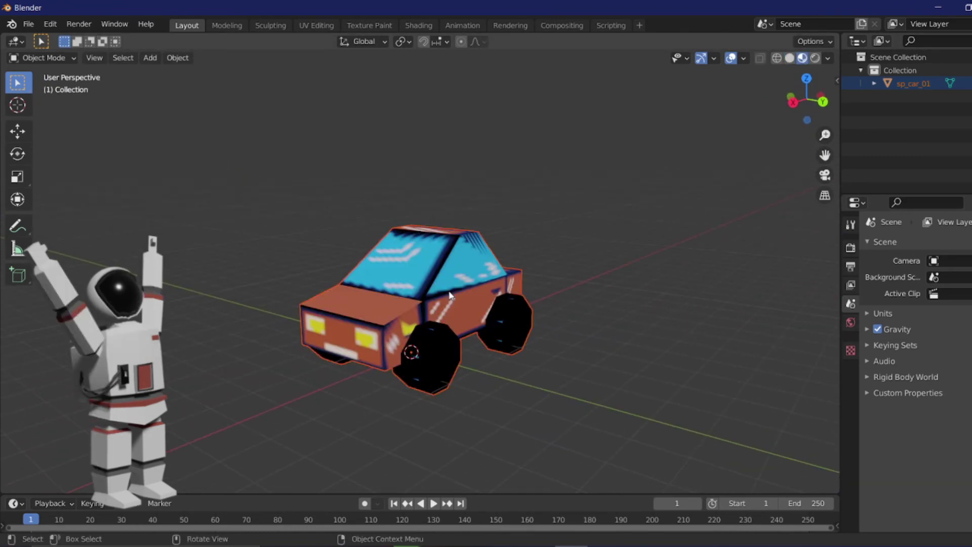
mouse_move(531, 299)
middle_down()
mouse_move(549, 305)
mouse_move(668, 281)
mouse_move(430, 336)
mouse_move(456, 339)
mouse_move(745, 202)
middle_up()
middle_drag(417, 274, 393, 311)
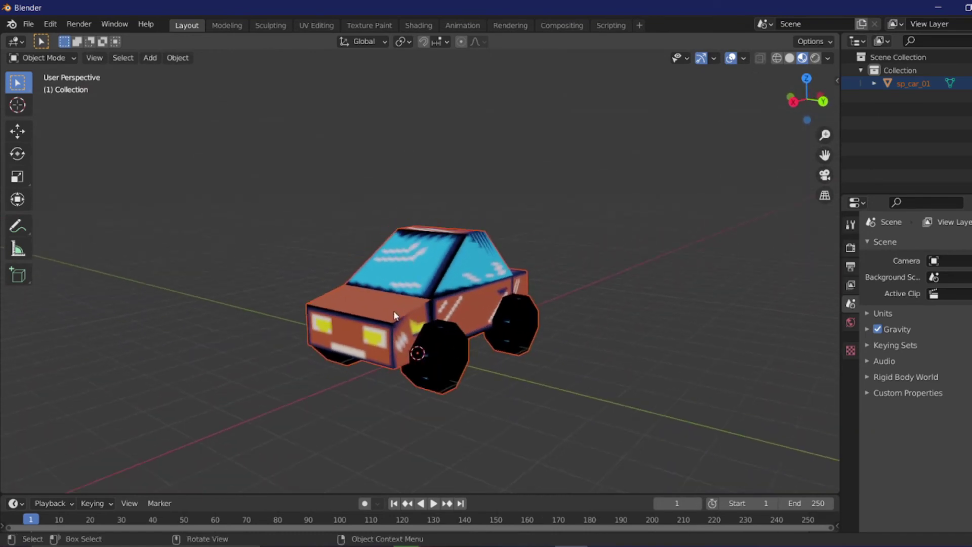
Step: Return to solid shading and open the car's mesh in the UV Editing workspace with nothing selected
click(789, 58)
mouse_move(465, 270)
middle_down()
mouse_move(527, 283)
mouse_move(415, 297)
mouse_move(567, 265)
mouse_move(615, 199)
mouse_move(493, 272)
mouse_move(319, 189)
mouse_move(443, 152)
mouse_move(388, 191)
mouse_move(400, 213)
middle_up()
key(Tab)
scroll(447, 347, up, 2)
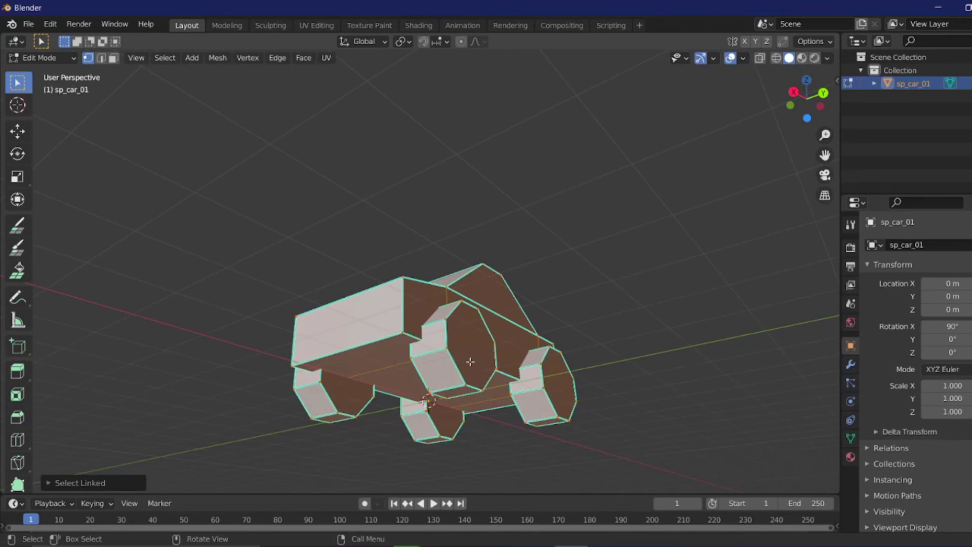
key(alt+a)
click(316, 26)
scroll(226, 313, up, 3)
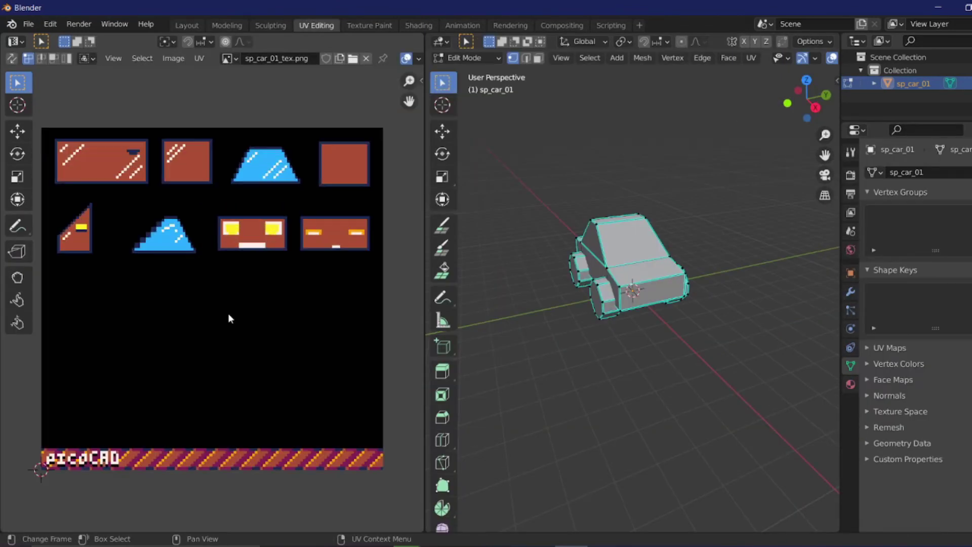
Step: Display the car's textures with Material Preview in the UV Editing workspace and widen the 3D view
middle_drag(629, 274, 719, 253)
scroll(721, 252, up, 2)
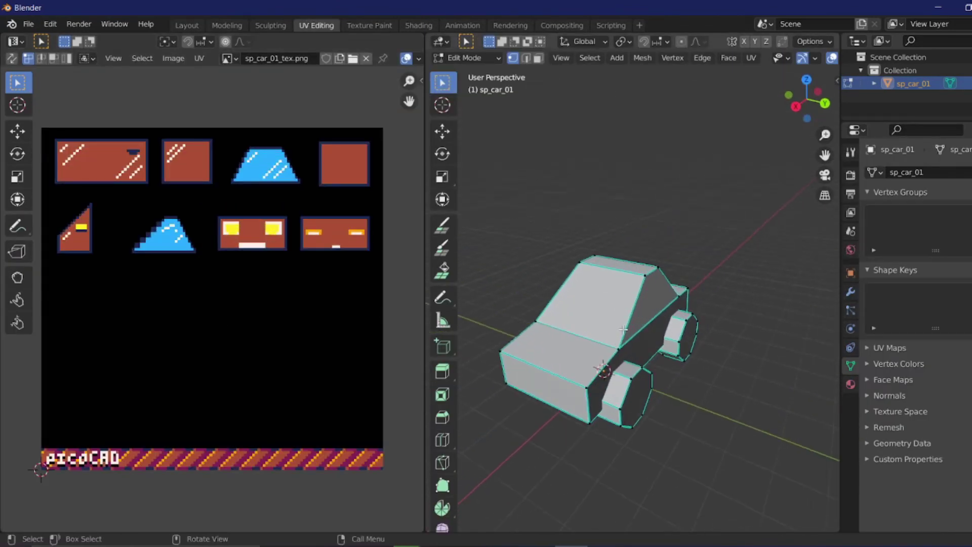
scroll(625, 329, up, 1)
shift+middle_drag(624, 329, 656, 289)
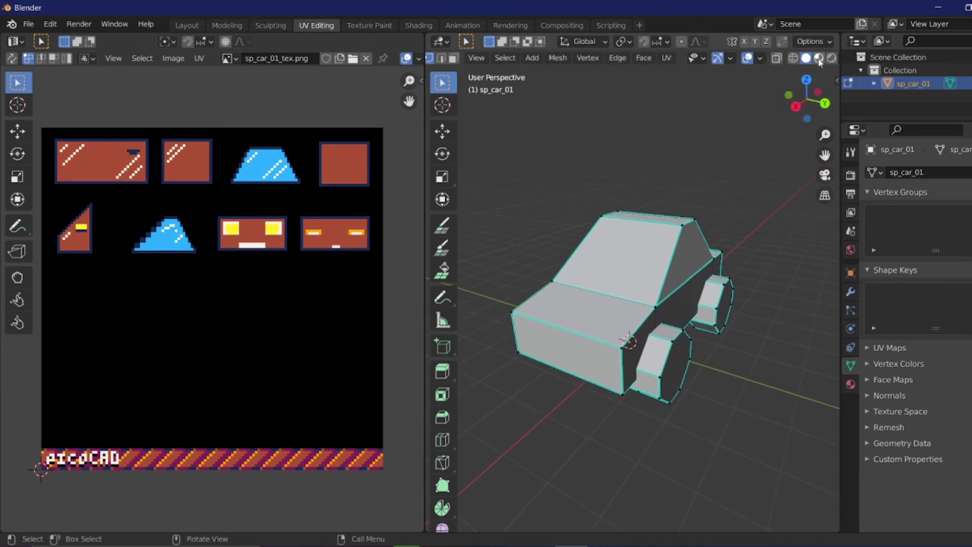
click(819, 58)
drag(423, 280, 361, 280)
scroll(218, 260, down, 1)
scroll(217, 261, up, 1)
middle_drag(462, 278, 520, 267)
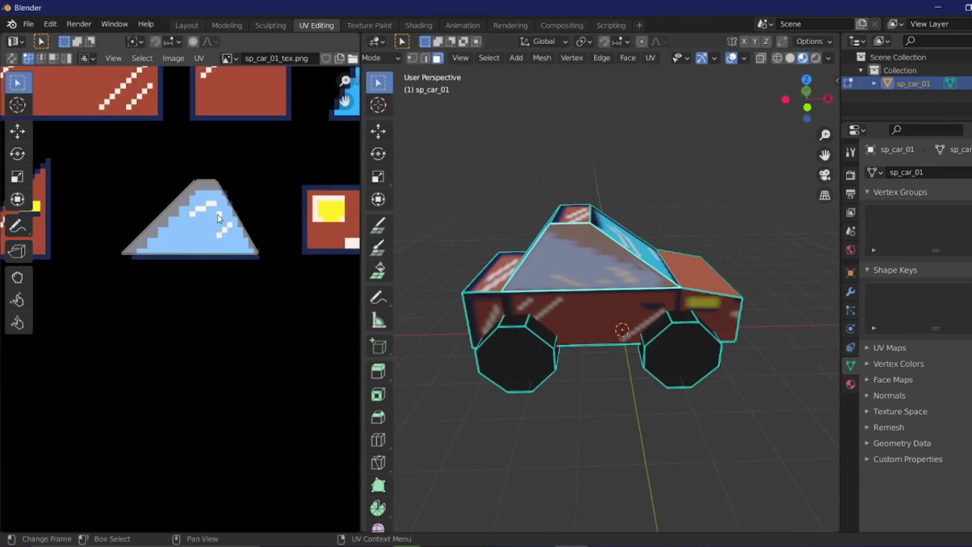
Step: Try to fit the side window face's UV corners to the small blue side-window texture
key(g)
drag(229, 190, 236, 198)
key(g)
click(271, 189)
drag(276, 153, 177, 258)
key(g)
key(g)
click(238, 202)
drag(268, 242, 259, 275)
drag(209, 195, 210, 196)
key(g)
Step: Unwrap the side window face again, then rotate, scale and move its UV island onto the small blue window texture
key(u)
scroll(214, 308, down, 3)
key(r)
key(s)
click(159, 337)
key(g)
click(226, 305)
key(r)
click(218, 299)
scroll(203, 284, up, 5)
key(s)
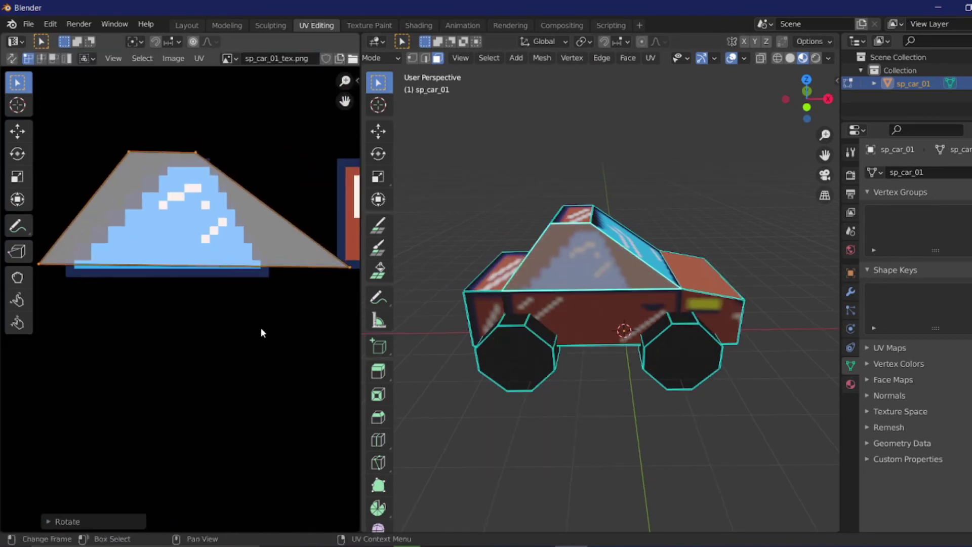
scroll(213, 292, down, 1)
key(g)
click(212, 194)
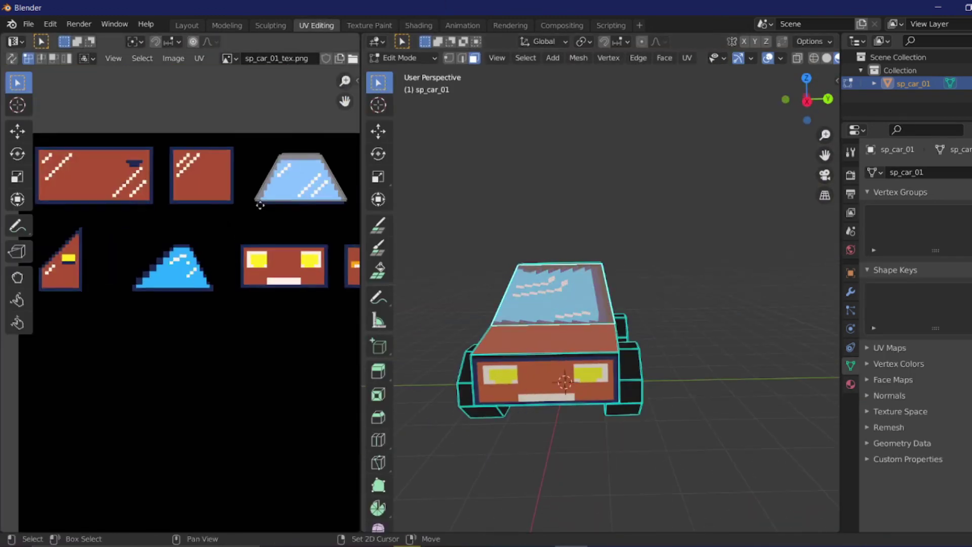
Step: Rotate and move the windshield's UV island and corners to fit the large blue trapezoid window texture
scroll(260, 205, up, 4)
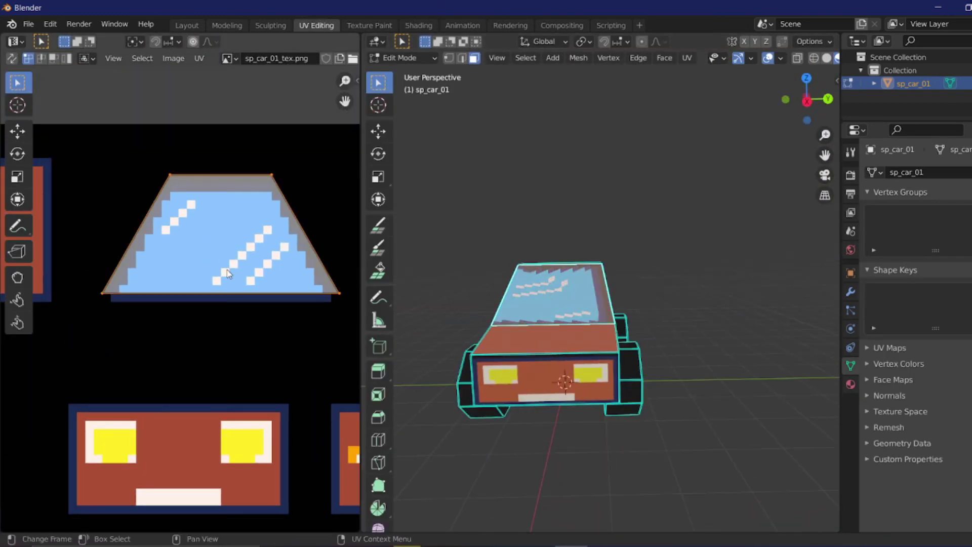
key(g)
click(324, 189)
key(a)
key(r)
click(264, 249)
click(270, 342)
key(g)
click(319, 292)
click(120, 296)
key(g)
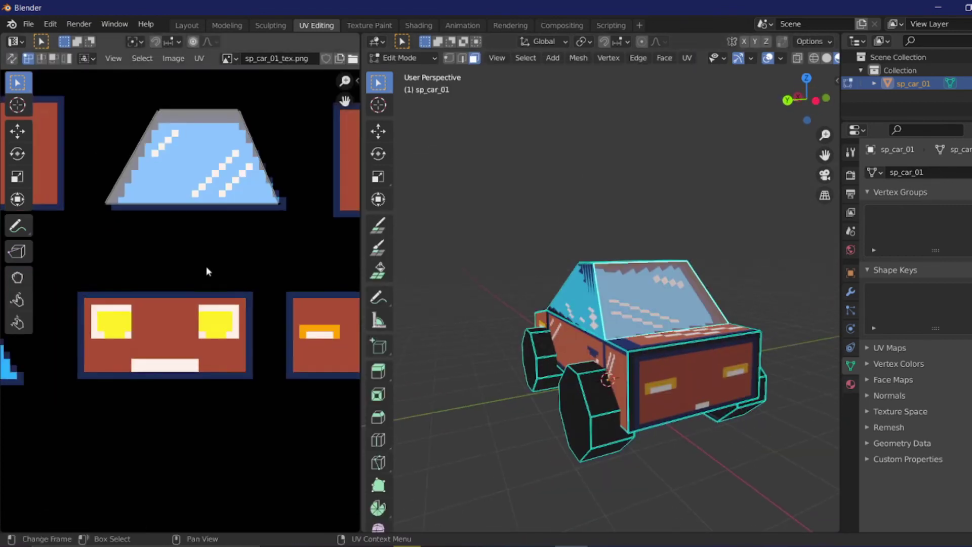
Step: Move, scale and rotate the rear window's UV island to match the large blue window texture
key(g)
click(245, 360)
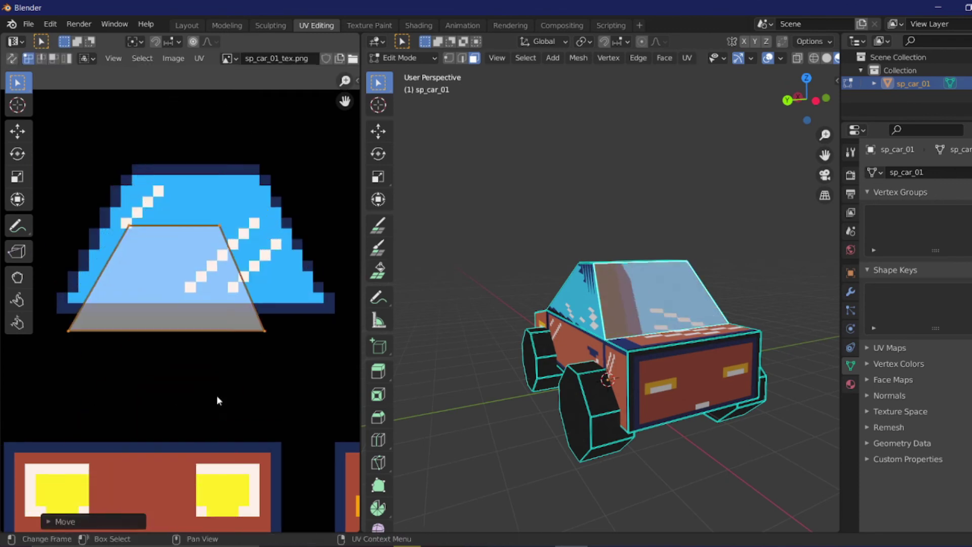
scroll(210, 378, down, 2)
key(g)
click(198, 471)
key(s)
click(212, 510)
key(g)
click(220, 508)
key(r)
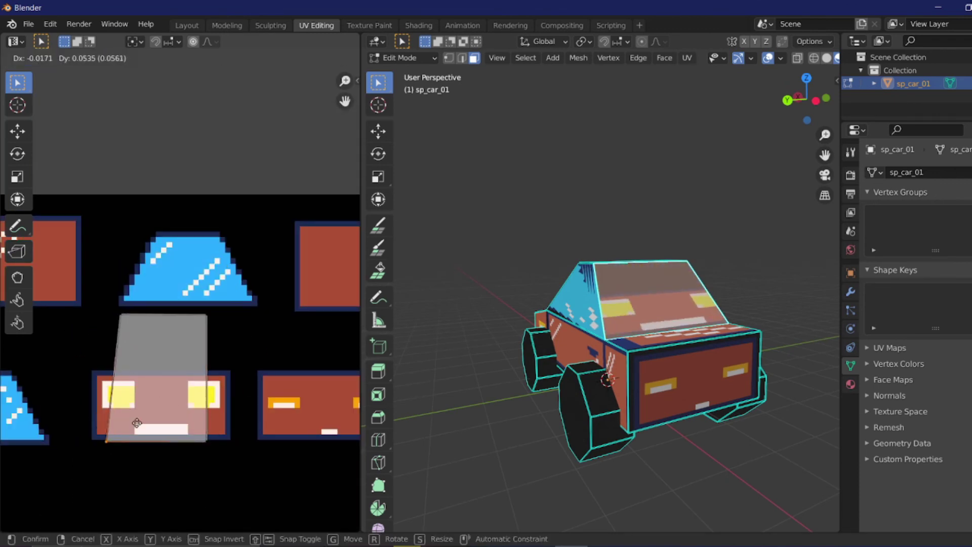
click(179, 340)
key(s)
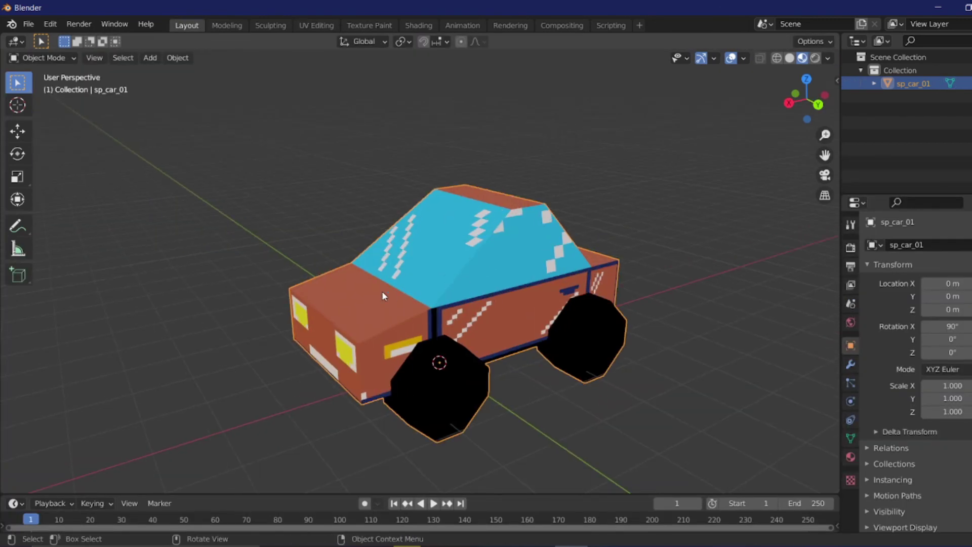
Step: Duplicate the textured car in the Layout workspace and place the copy at about 8.8 m along Y
middle_drag(382, 290, 454, 303)
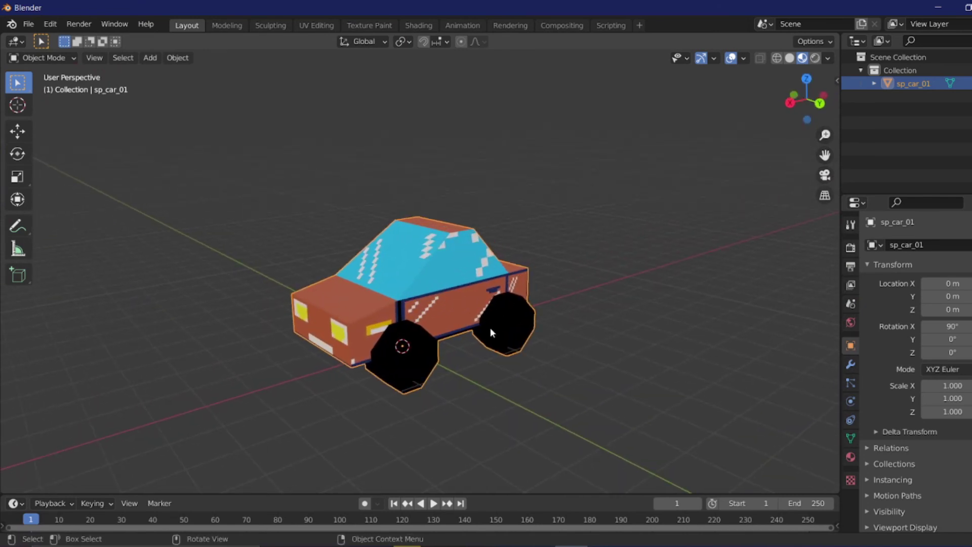
middle_drag(491, 332, 430, 308)
scroll(431, 308, down, 3)
key(shift+d)
key(s)
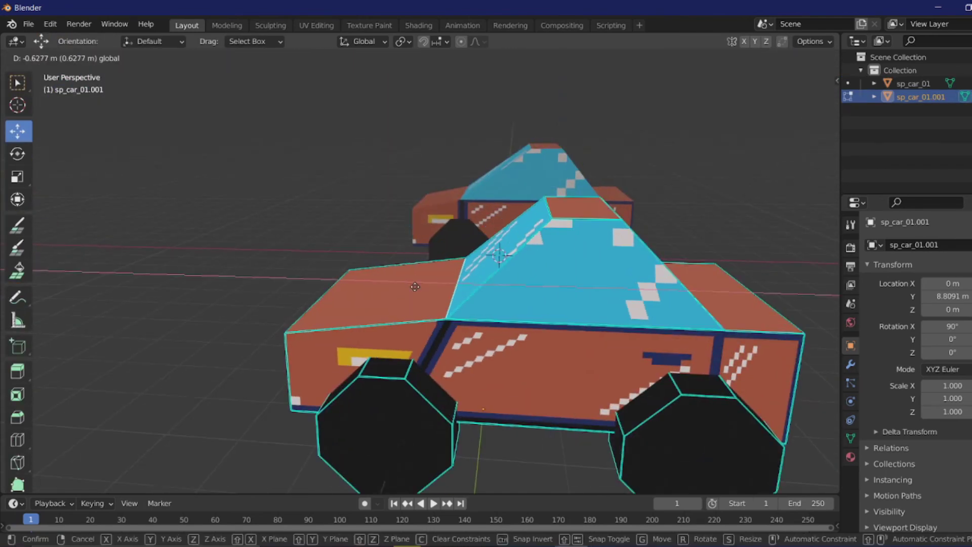
Step: Reshape the copied car's body by moving its edges, lowering the cabin roof and raising the rear end
click(471, 313)
key(Tab)
middle_drag(456, 304, 511, 298)
drag(544, 167, 545, 195)
middle_drag(436, 304, 487, 299)
drag(349, 292, 311, 300)
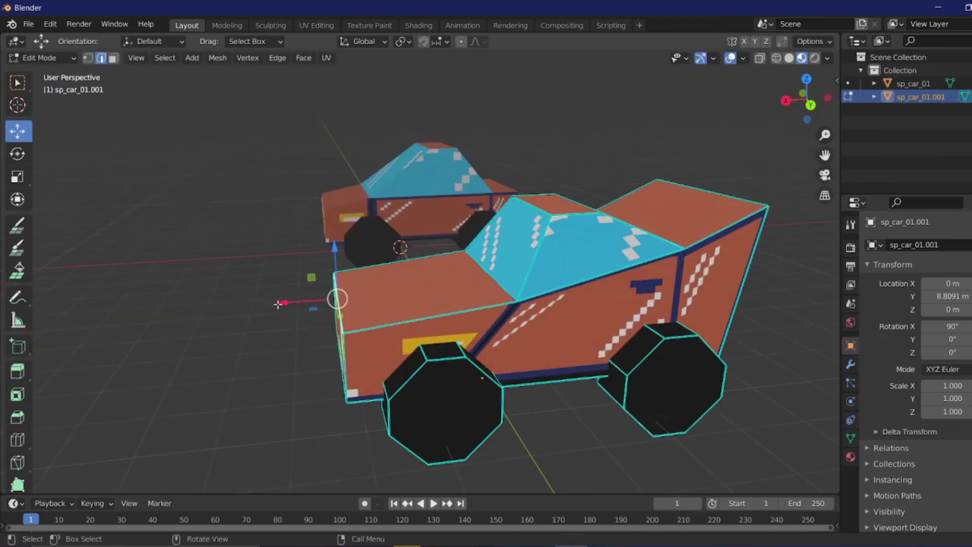
click(466, 254)
middle_drag(354, 298, 396, 193)
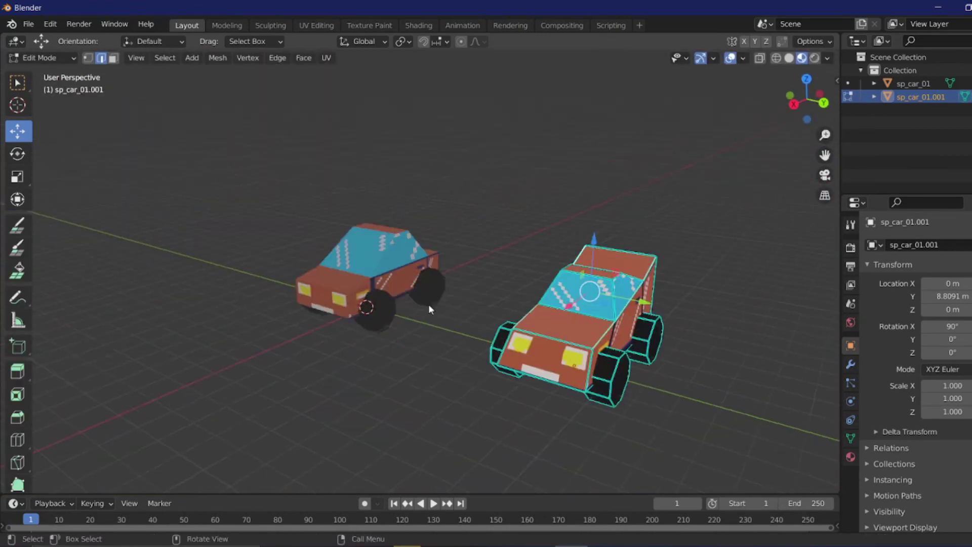
Step: Add a backdrop plane and a sun light to the scene with the two cars
key(shift+a)
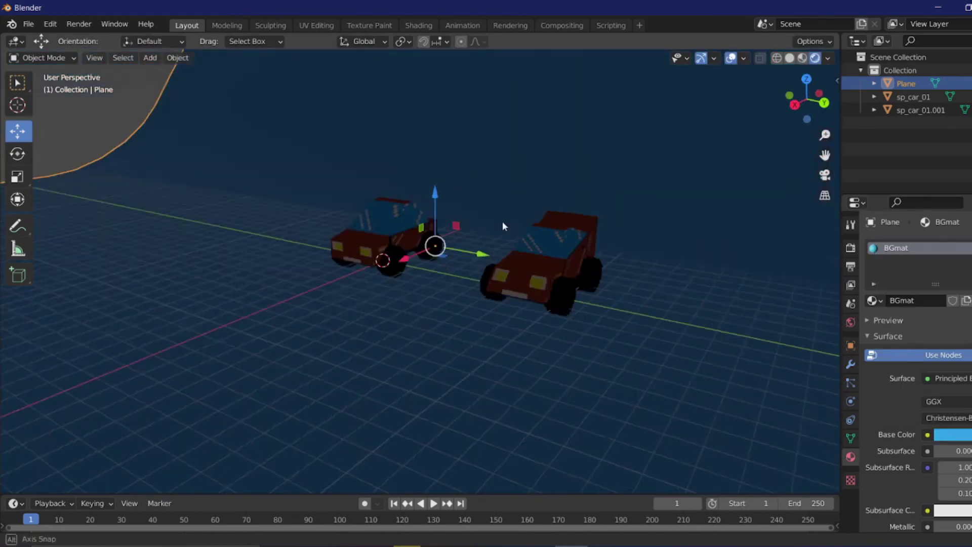
key(shift+a)
click(622, 421)
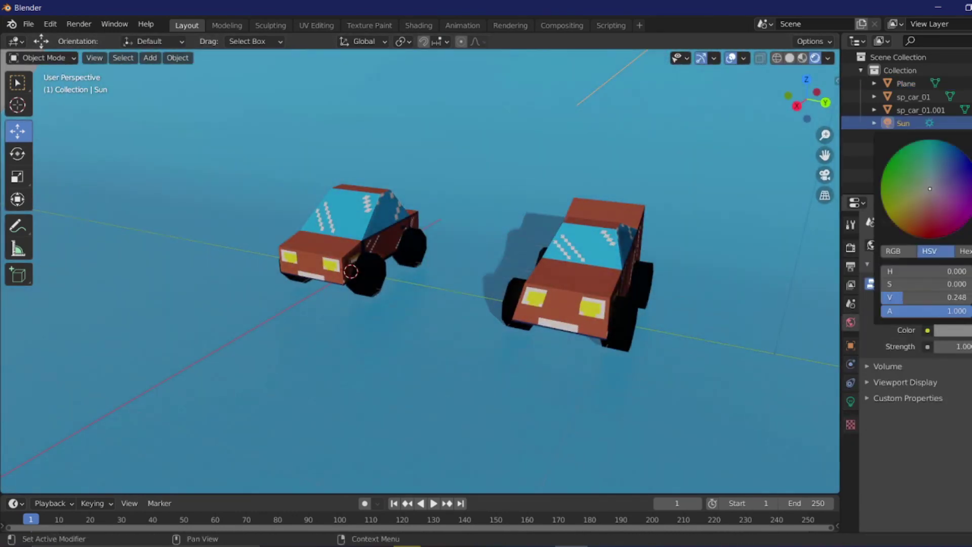
Step: Add a point light with 100 W power and position it beside the first car's cabin
key(shift+a)
click(599, 260)
click(851, 402)
double_click(945, 330)
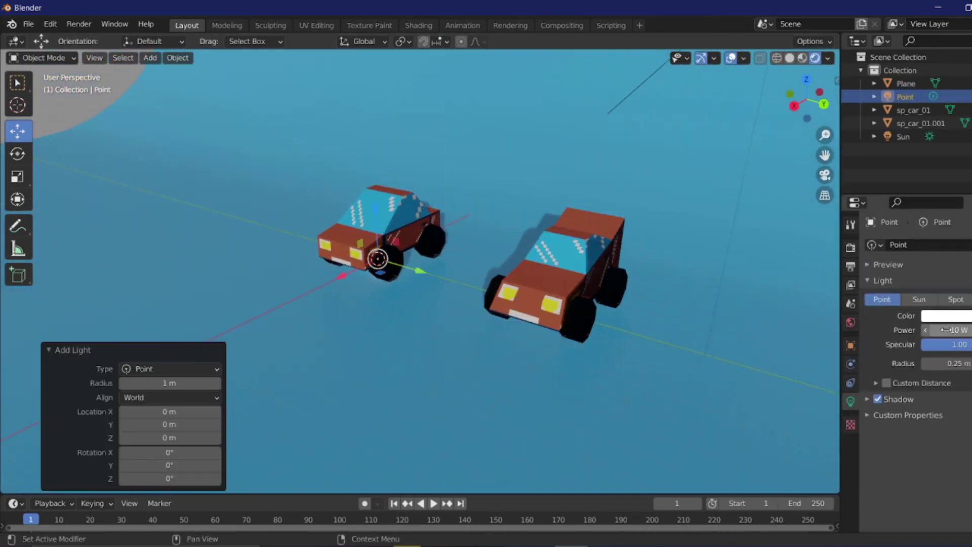
text(100)
key(Return)
drag(378, 219, 378, 203)
drag(494, 248, 442, 237)
drag(330, 250, 335, 248)
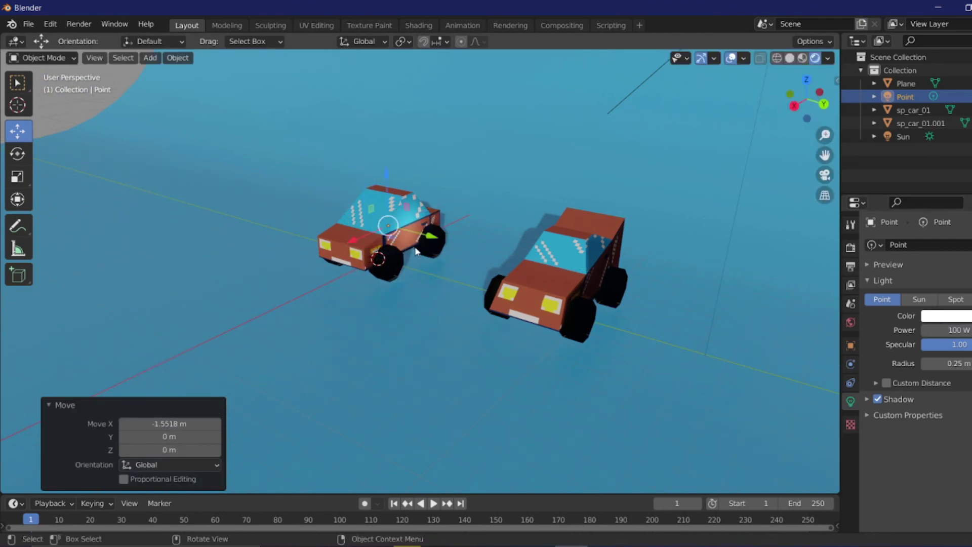
Step: Duplicate the point light and move the copy along Y to the second car
key(shift+d)
right_click(477, 284)
drag(434, 235, 619, 278)
key(shift+d)
right_click(618, 278)
drag(570, 223, 571, 238)
drag(527, 306, 505, 323)
drag(568, 275, 564, 279)
key(ctrl+z)
key(ctrl+z)
key(ctrl+z)
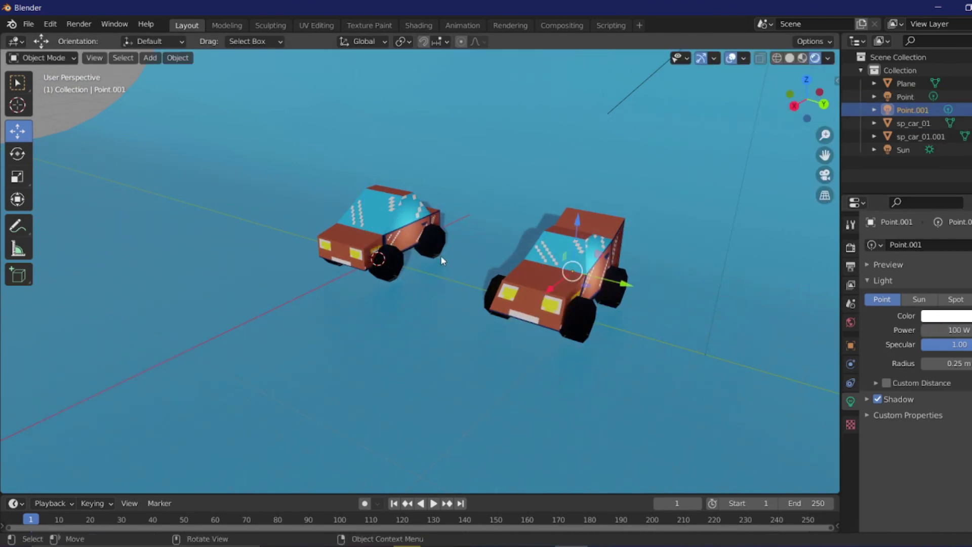
Step: Add an area light, place it high above and between the two cars, and open its power value for editing
key(shift+a)
click(552, 203)
drag(378, 217, 378, 54)
drag(419, 57, 509, 73)
double_click(940, 330)
Step: Add a camera to the scene and align it to the current view of both cars
click(543, 305)
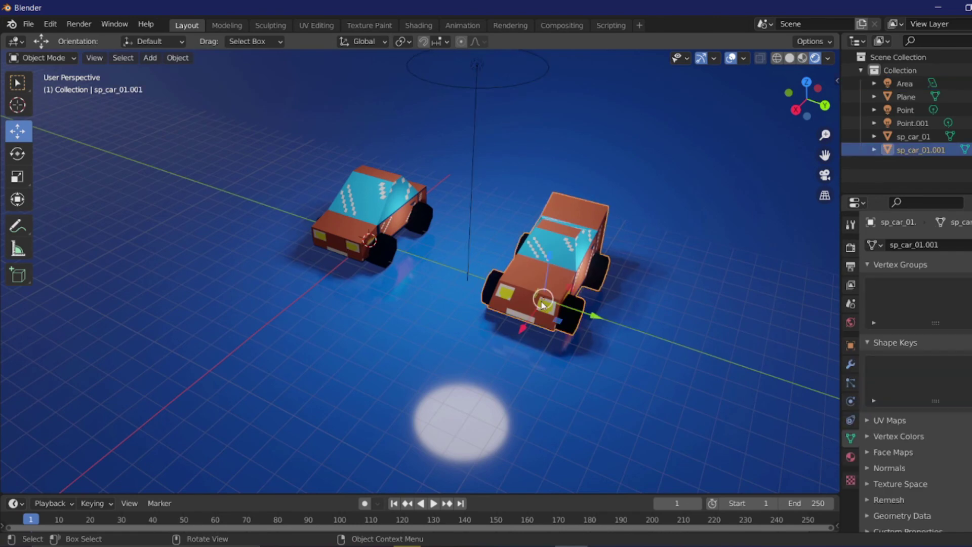
click(419, 223)
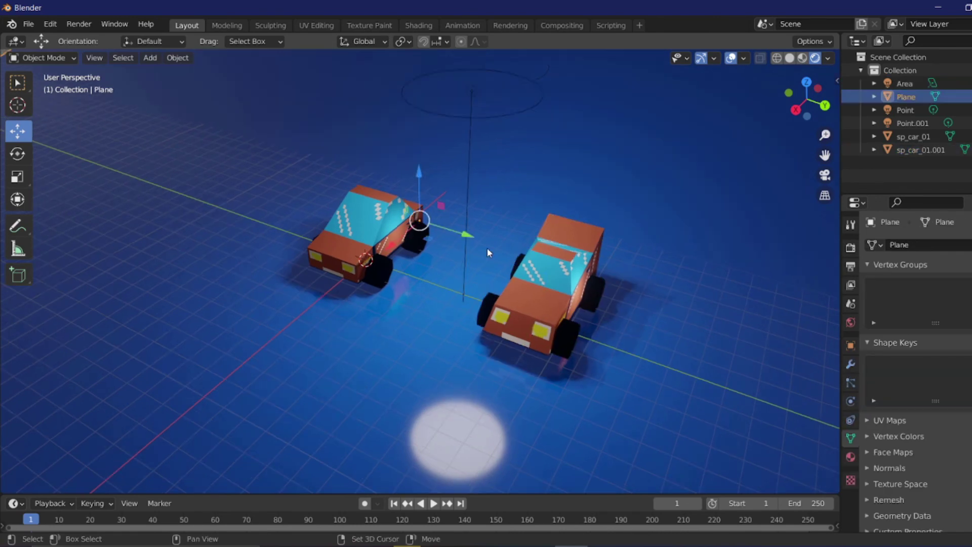
key(shift+a)
click(434, 300)
key(ctrl+alt+KP_0)
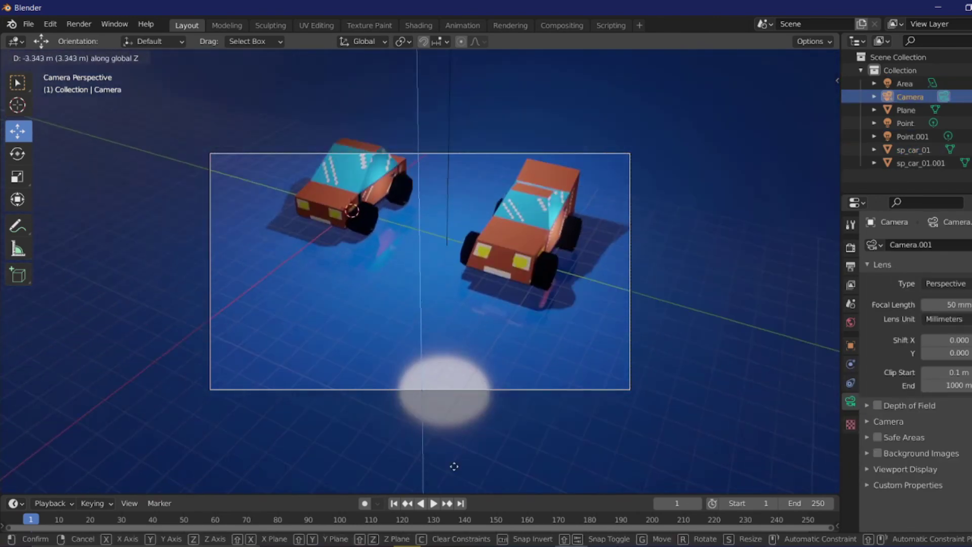